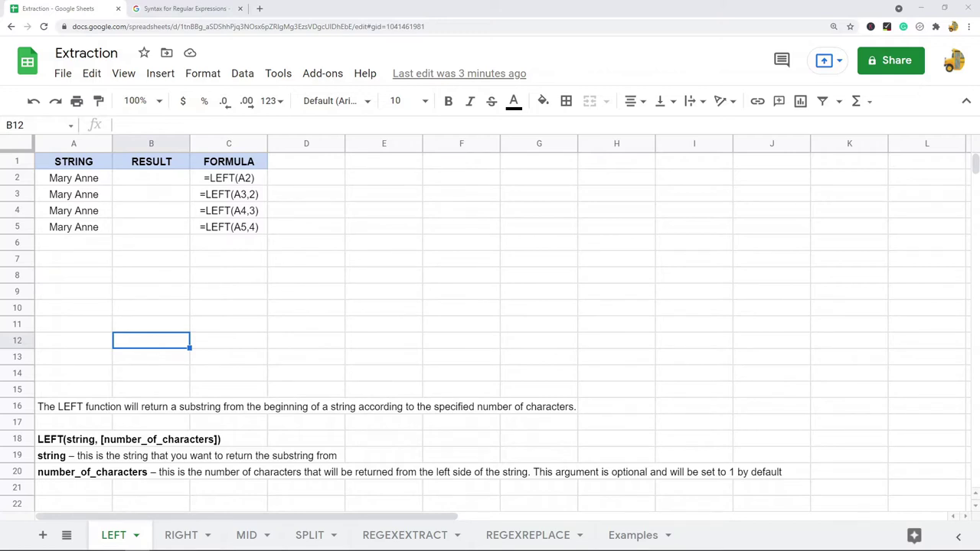
Step: Read the LEFT function's description, syntax line and argument explanations
{"action": "left_click", "coordinate": [57, 409]}
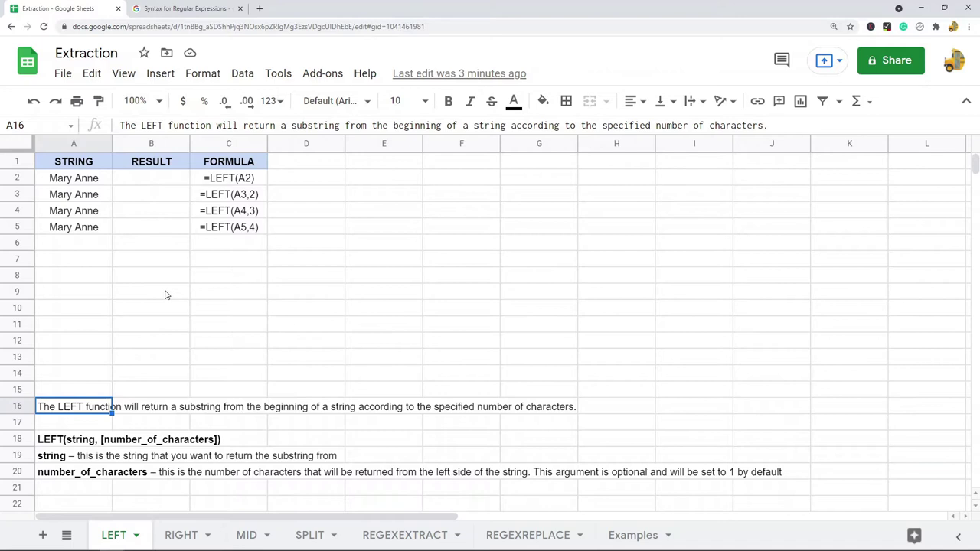
{"action": "left_click", "coordinate": [74, 440]}
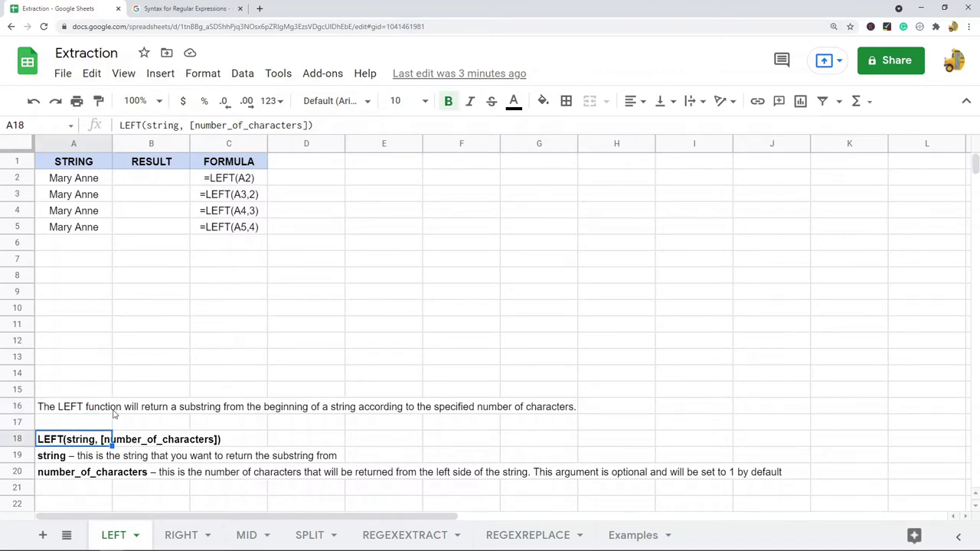
{"action": "left_click", "coordinate": [65, 461]}
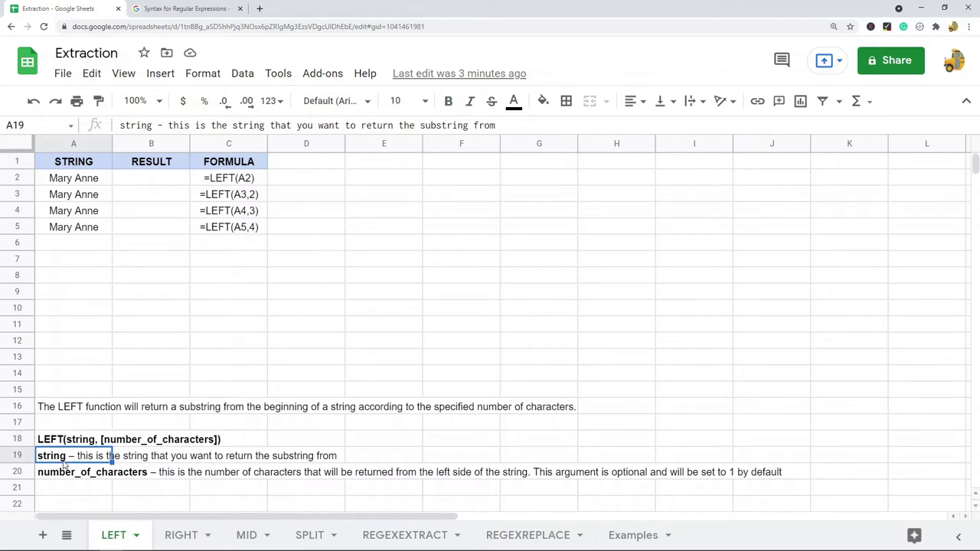
{"action": "left_click", "coordinate": [61, 477]}
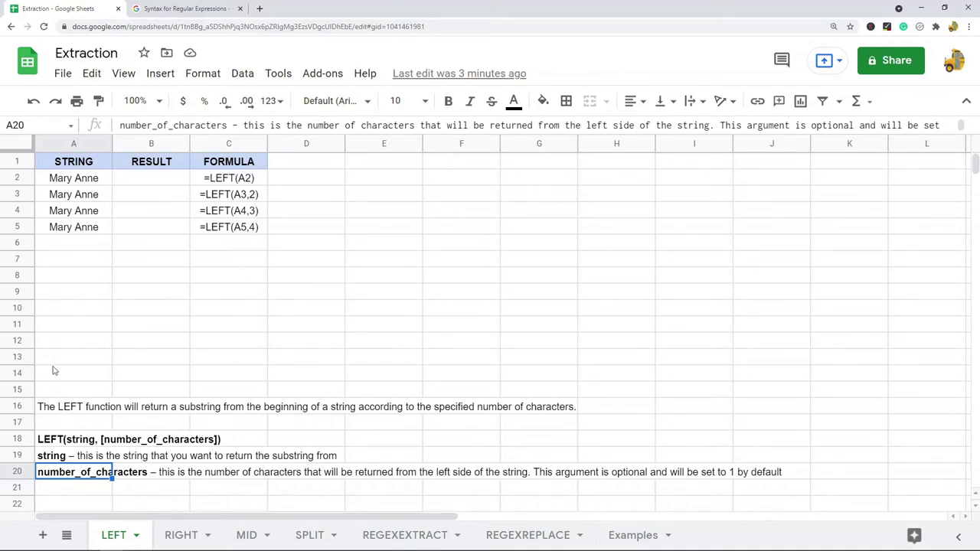
Step: Enter =LEFT(A2) in B2 so it returns M
{"action": "left_click", "coordinate": [139, 183]}
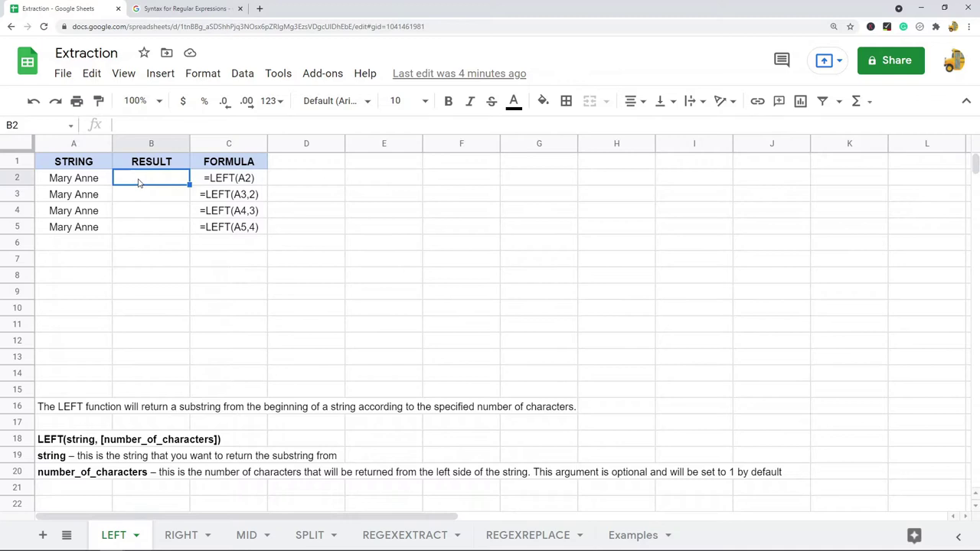
{"action": "type", "text": "=left"}
{"action": "key", "text": "BackSpace"}
{"action": "key", "text": "BackSpace"}
{"action": "key", "text": "BackSpace"}
{"action": "key", "text": "BackSpace"}
{"action": "key", "text": "Return"}
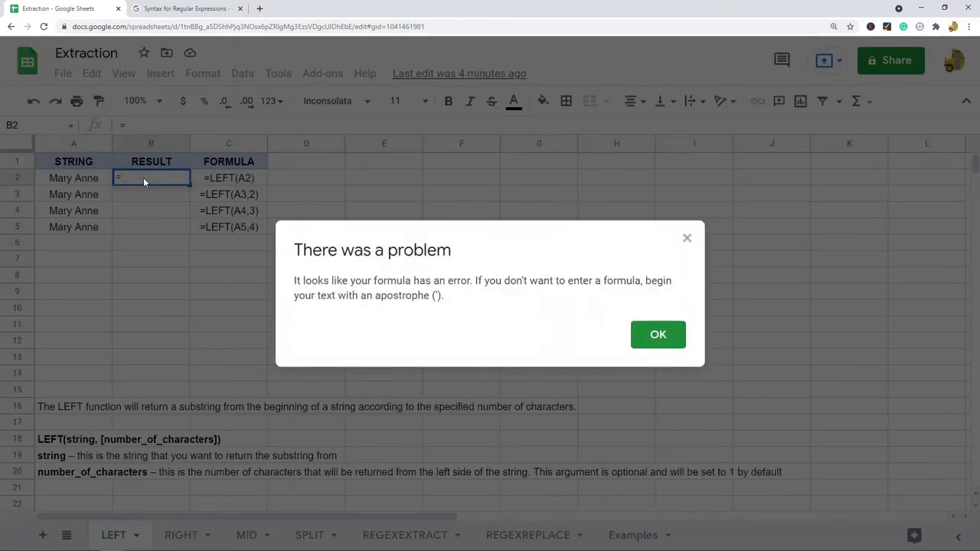
{"action": "key", "text": "Escape"}
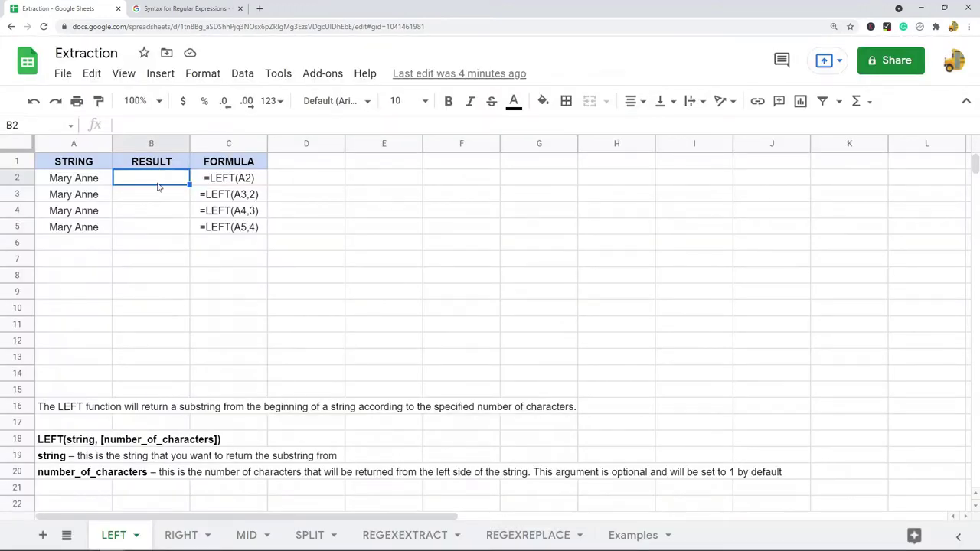
{"action": "type", "text": "=LEFT"}
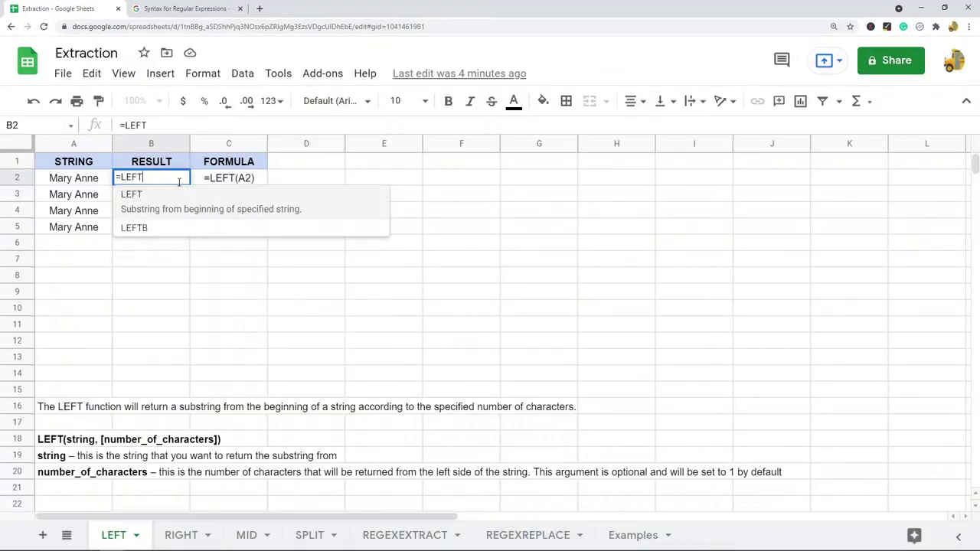
{"action": "type", "text": "("}
{"action": "left_click", "coordinate": [77, 182]}
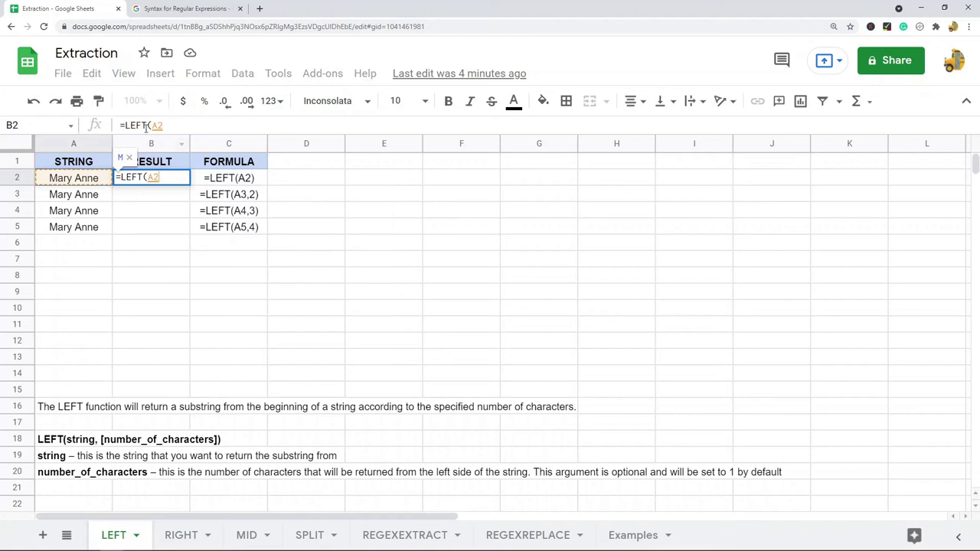
{"action": "type", "text": ")"}
{"action": "key", "text": "Return"}
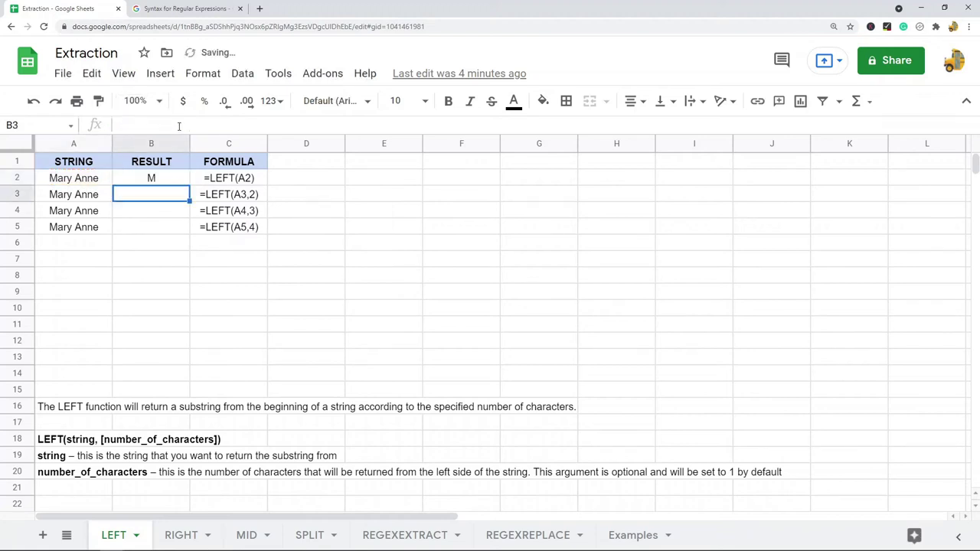
{"action": "left_click", "coordinate": [161, 180]}
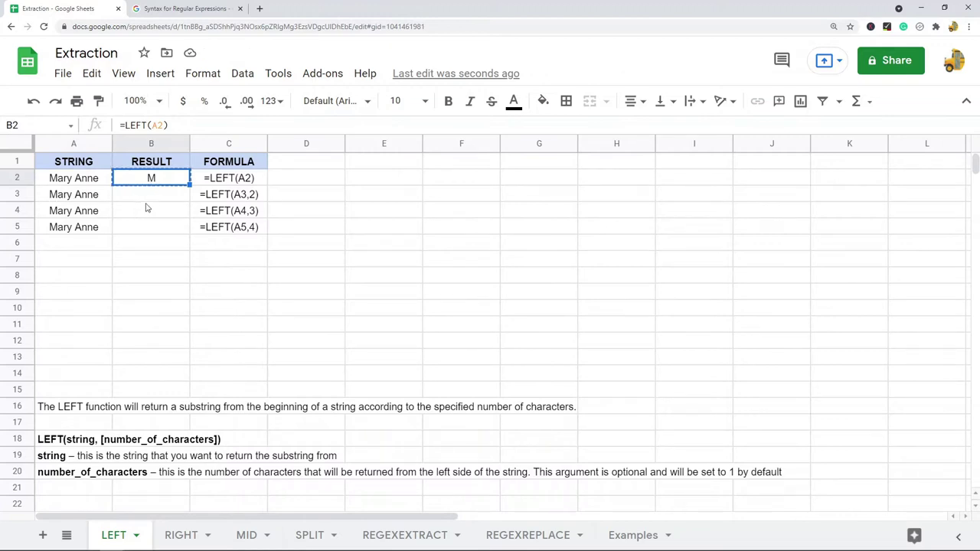
Step: Copy the formula into B3 and B4 with counts 2 and 3, returning Ma and Mar
{"action": "key", "text": "ctrl+c"}
{"action": "left_click", "coordinate": [152, 196]}
{"action": "key", "text": "ctrl+v"}
{"action": "left_click", "coordinate": [164, 125]}
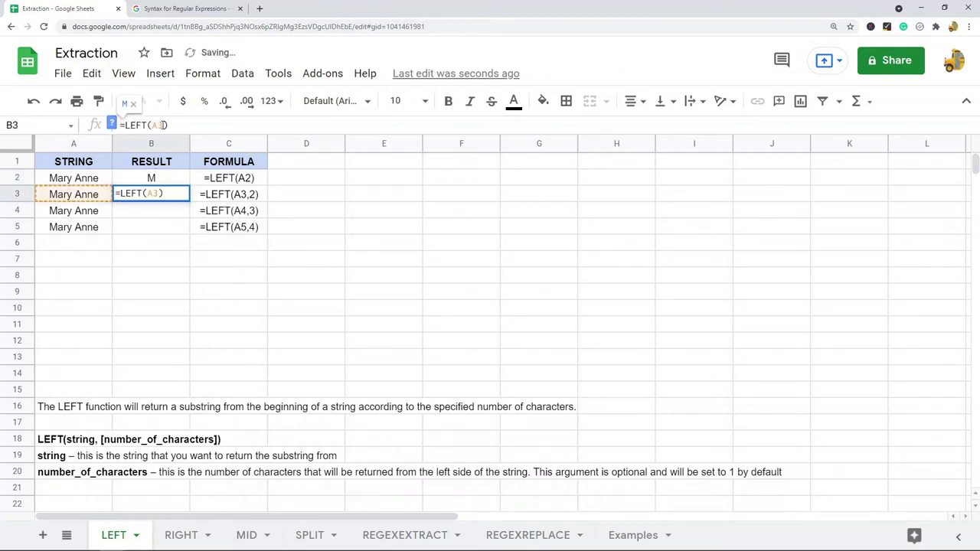
{"action": "type", "text": ",2"}
{"action": "key", "text": "Return"}
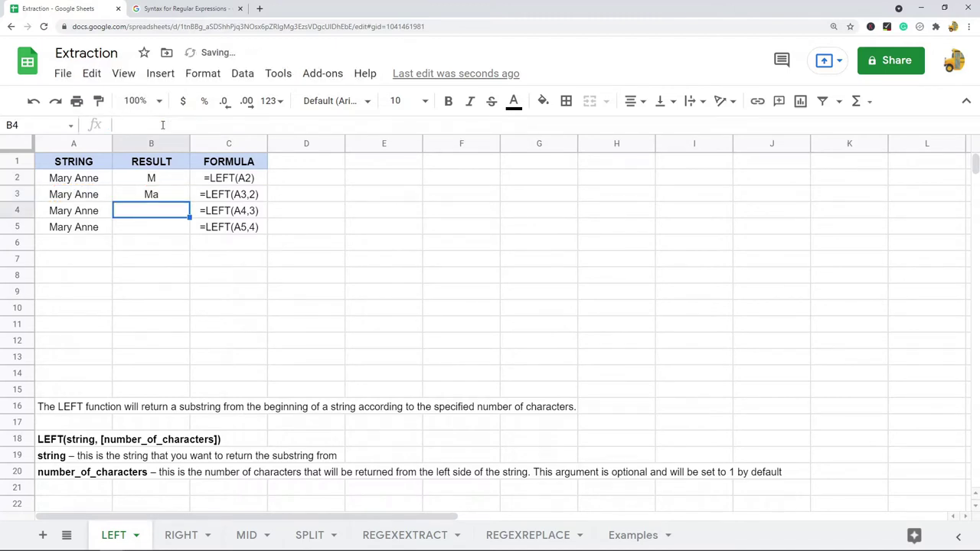
{"action": "left_click", "coordinate": [161, 197]}
{"action": "key", "text": "ctrl+c"}
{"action": "left_click", "coordinate": [162, 214]}
{"action": "key", "text": "ctrl+v"}
{"action": "double_click", "coordinate": [162, 215]}
{"action": "double_click", "coordinate": [166, 210]}
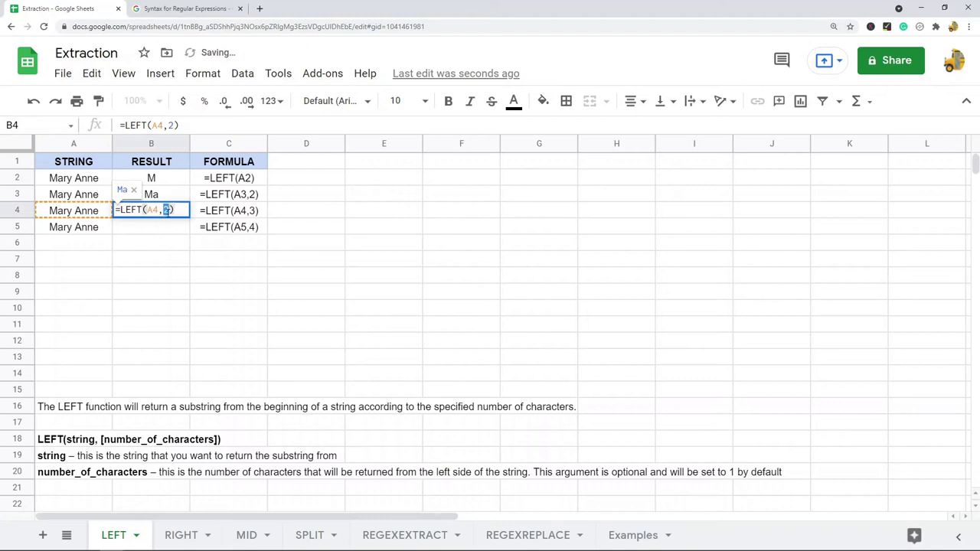
{"action": "type", "text": "3"}
{"action": "key", "text": "Return"}
Step: Copy it into B5 with count 4 for Mary, review B2:B5, and go to the RIGHT sheet
{"action": "key", "text": "Up"}
{"action": "key", "text": "ctrl+c"}
{"action": "left_click", "coordinate": [156, 232]}
{"action": "key", "text": "ctrl+v"}
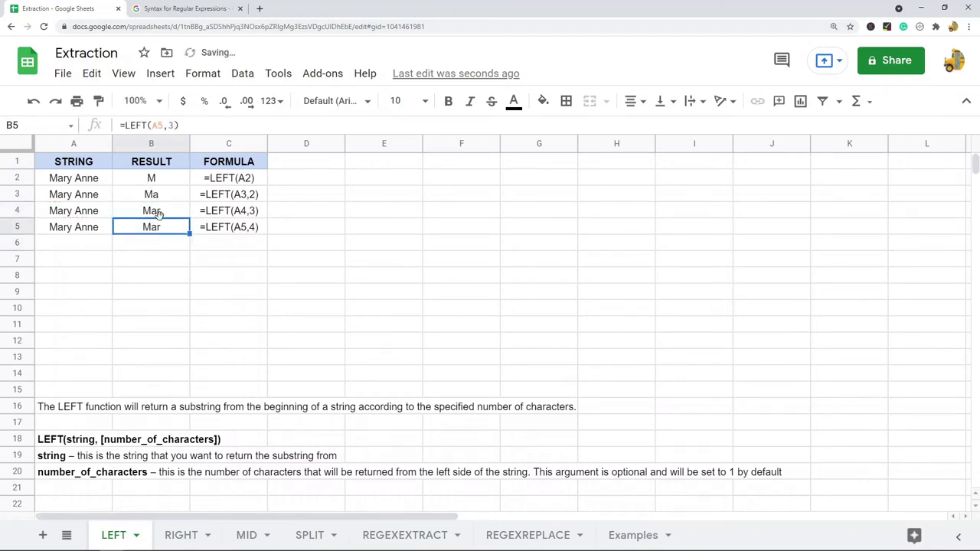
{"action": "left_click", "coordinate": [170, 126]}
{"action": "double_click", "coordinate": [172, 126]}
{"action": "type", "text": "4"}
{"action": "left_click", "coordinate": [196, 327]}
{"action": "left_click", "coordinate": [159, 234]}
{"action": "left_click_drag", "start_coordinate": [162, 178], "coordinate": [159, 227]}
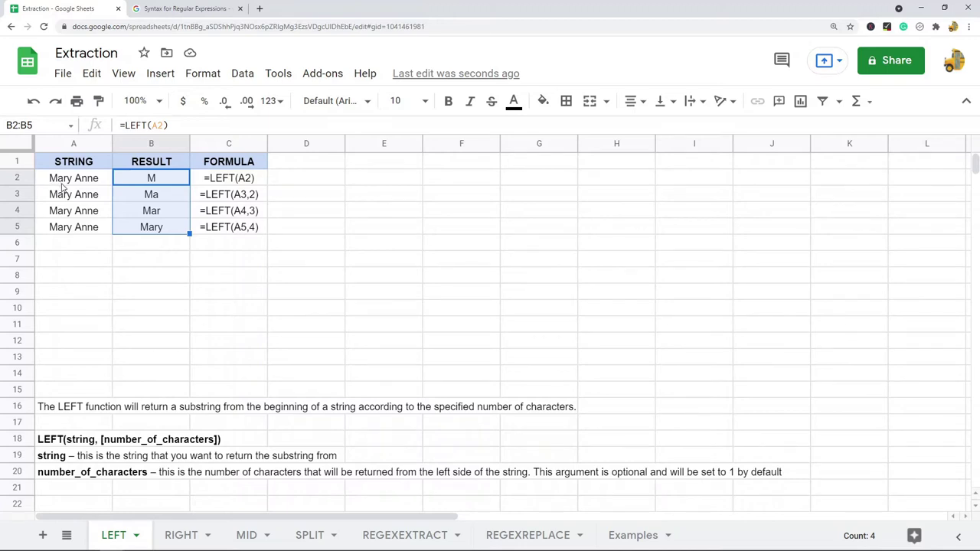
{"action": "left_click", "coordinate": [156, 200]}
{"action": "left_click", "coordinate": [157, 214]}
{"action": "left_click", "coordinate": [153, 229]}
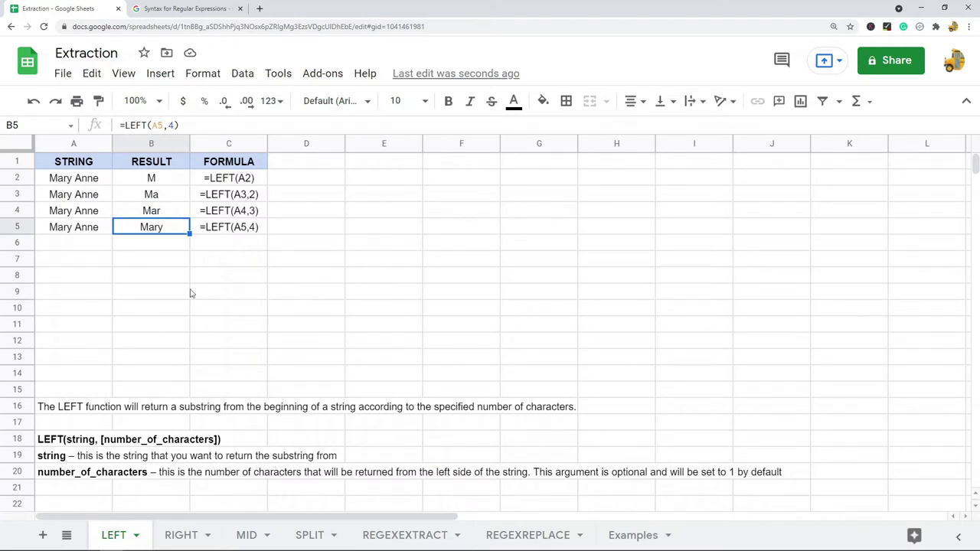
{"action": "left_click", "coordinate": [182, 535]}
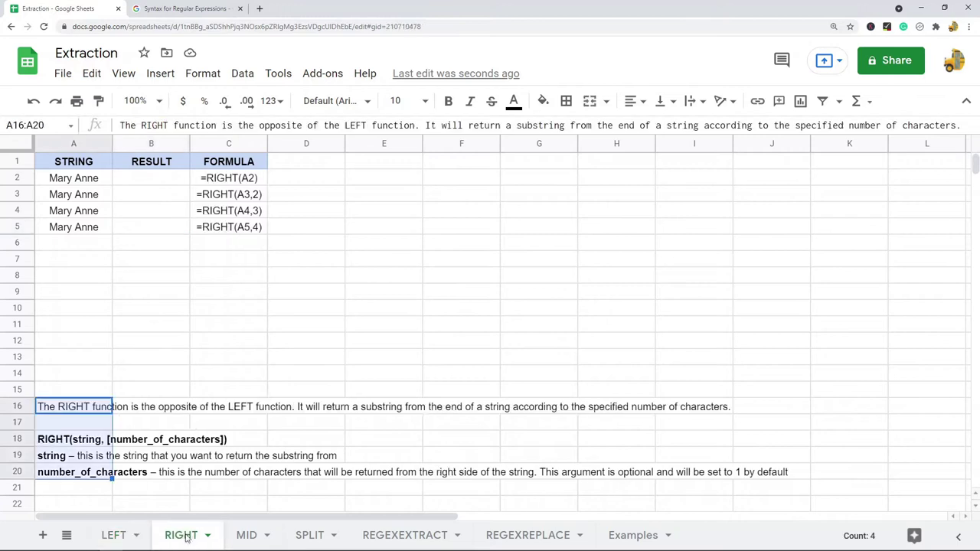
Step: Copy C2's sample =RIGHT(A2) formula text into B2
{"action": "left_click", "coordinate": [136, 348]}
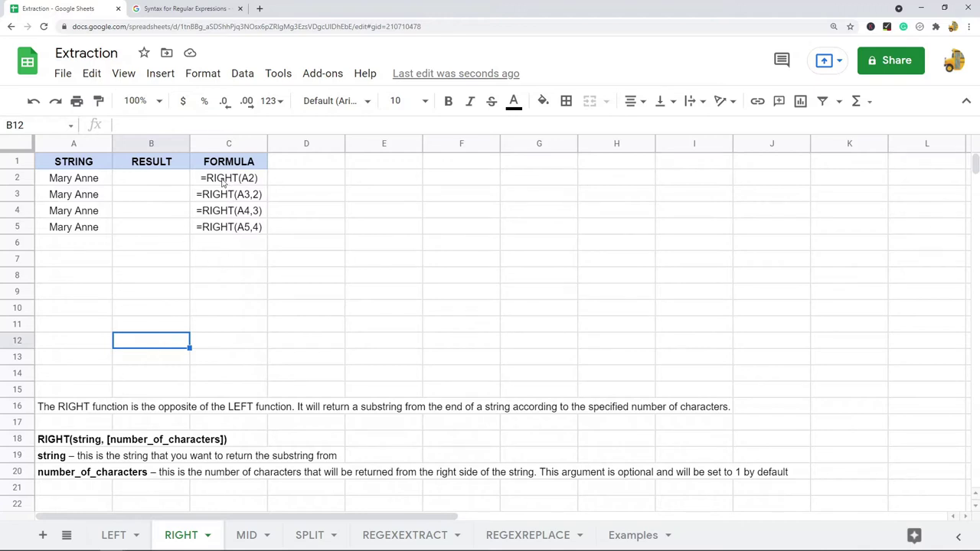
{"action": "left_click", "coordinate": [166, 182]}
{"action": "left_click", "coordinate": [234, 181]}
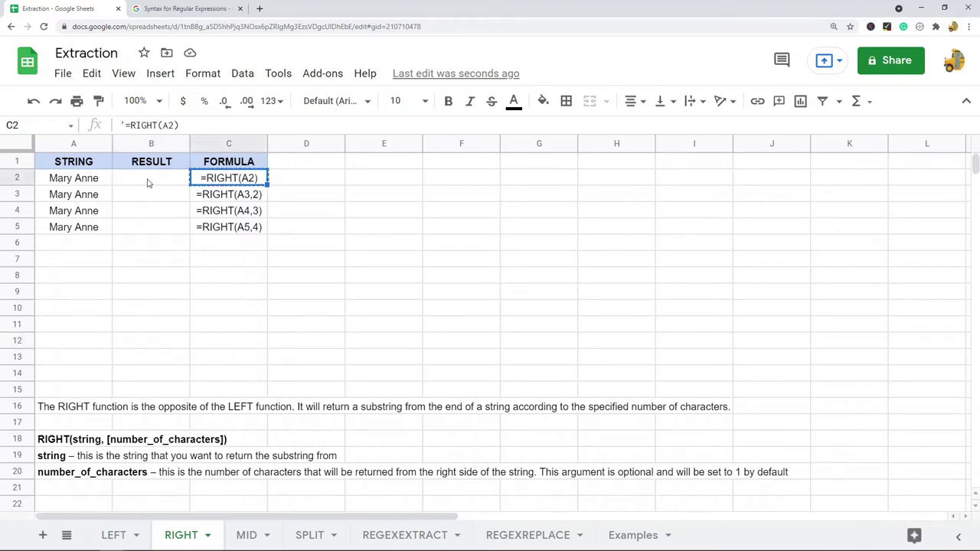
{"action": "left_click_drag", "start_coordinate": [184, 124], "coordinate": [124, 125]}
{"action": "key", "text": "ctrl+c"}
{"action": "left_click", "coordinate": [143, 182]}
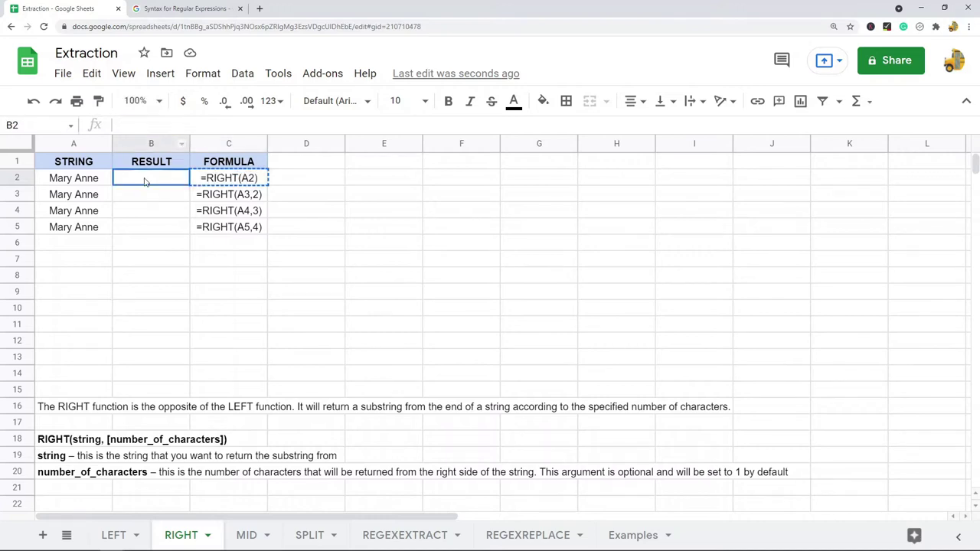
{"action": "key", "text": "ctrl+v"}
{"action": "left_click", "coordinate": [161, 236]}
{"action": "left_click", "coordinate": [162, 185]}
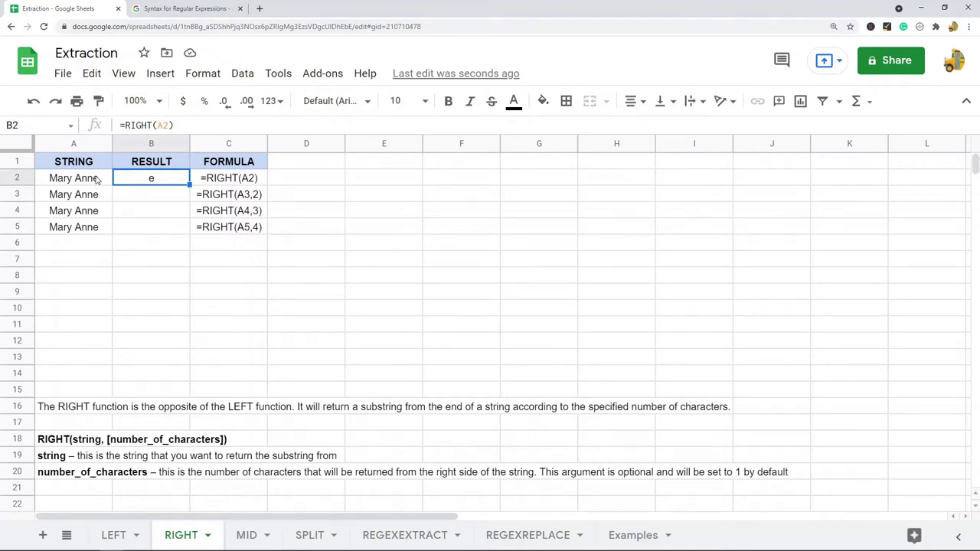
Step: Copy the RIGHT formula into B3 with count 2 to return ne
{"action": "key", "text": "ctrl+c"}
{"action": "left_click", "coordinate": [151, 196]}
{"action": "key", "text": "ctrl+v"}
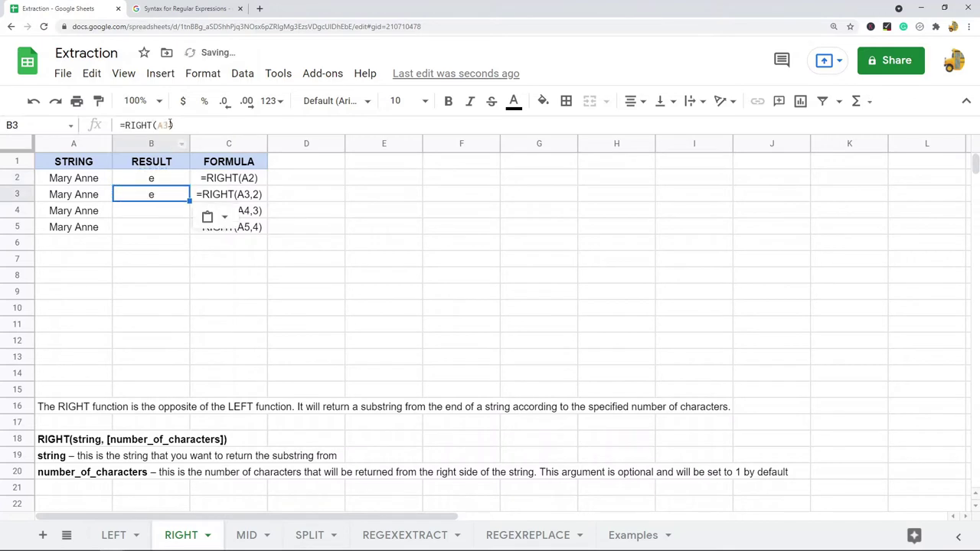
{"action": "left_click", "coordinate": [169, 125]}
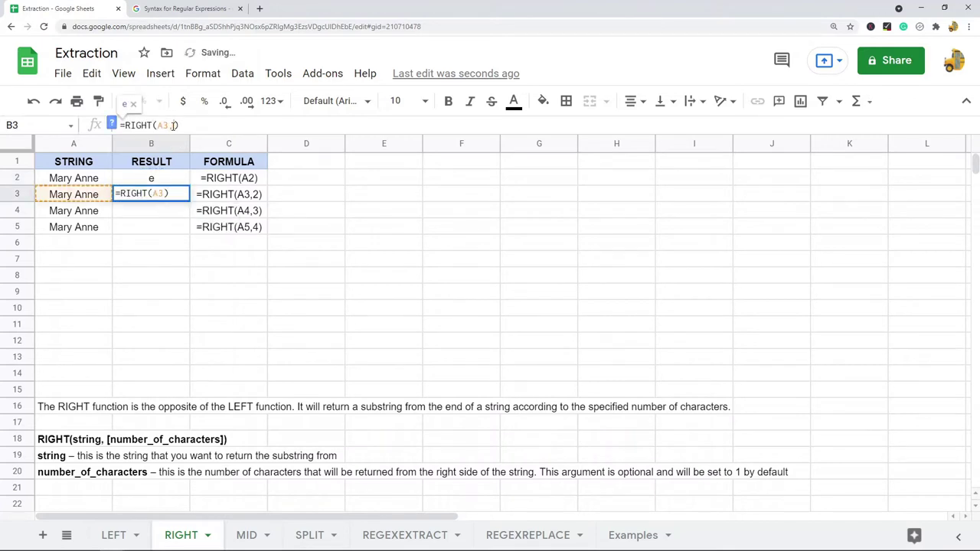
{"action": "type", "text": ",2"}
{"action": "key", "text": "Return"}
Step: Fill the formula down to B4:B5 and set counts 3 and 4, returning nne and Anne
{"action": "left_click", "coordinate": [136, 198]}
{"action": "left_click", "coordinate": [142, 226], "text": "shift"}
{"action": "key", "text": "ctrl+d"}
{"action": "left_click", "coordinate": [142, 215]}
{"action": "double_click", "coordinate": [177, 125]}
{"action": "type", "text": "3"}
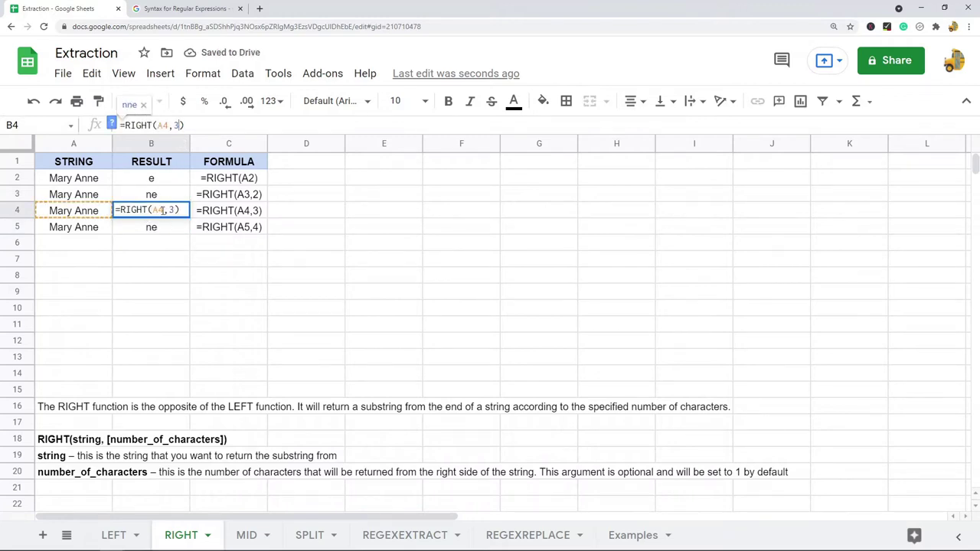
{"action": "key", "text": "Return"}
{"action": "double_click", "coordinate": [177, 125]}
{"action": "type", "text": "4"}
{"action": "key", "text": "Return"}
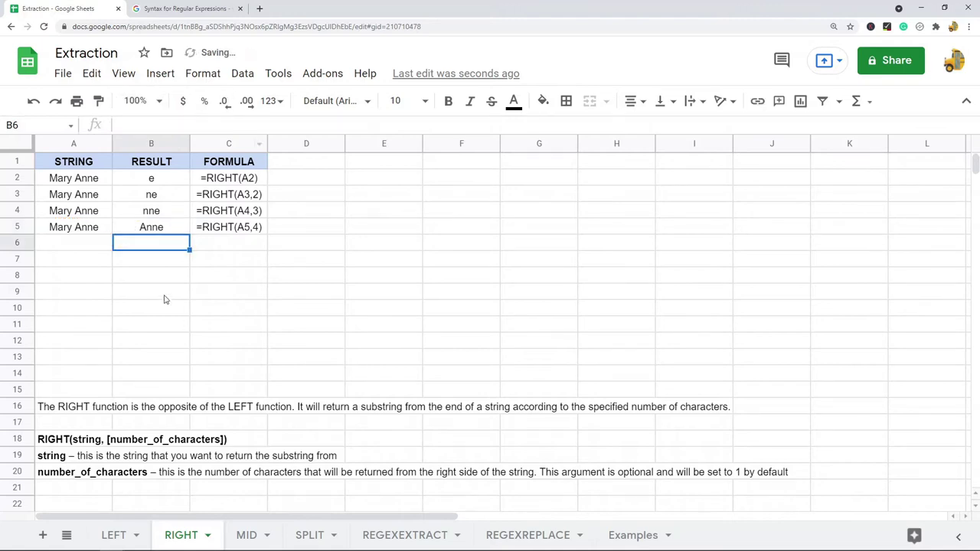
Step: Highlight 'Anne' within Mary Anne in A5 to show it matches B5's result
{"action": "left_click", "coordinate": [150, 231]}
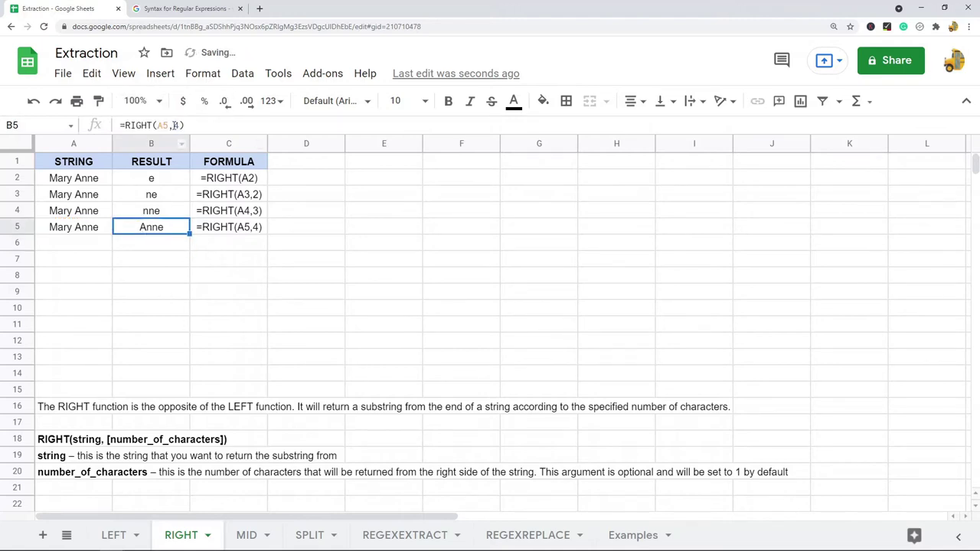
{"action": "left_click", "coordinate": [103, 227]}
{"action": "triple_click", "coordinate": [103, 228]}
{"action": "left_click", "coordinate": [103, 227]}
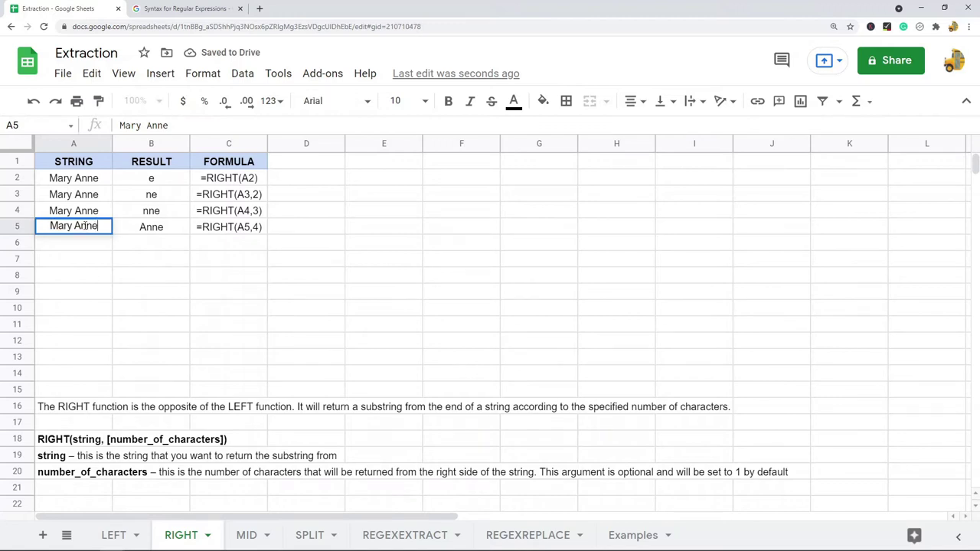
{"action": "double_click", "coordinate": [101, 227]}
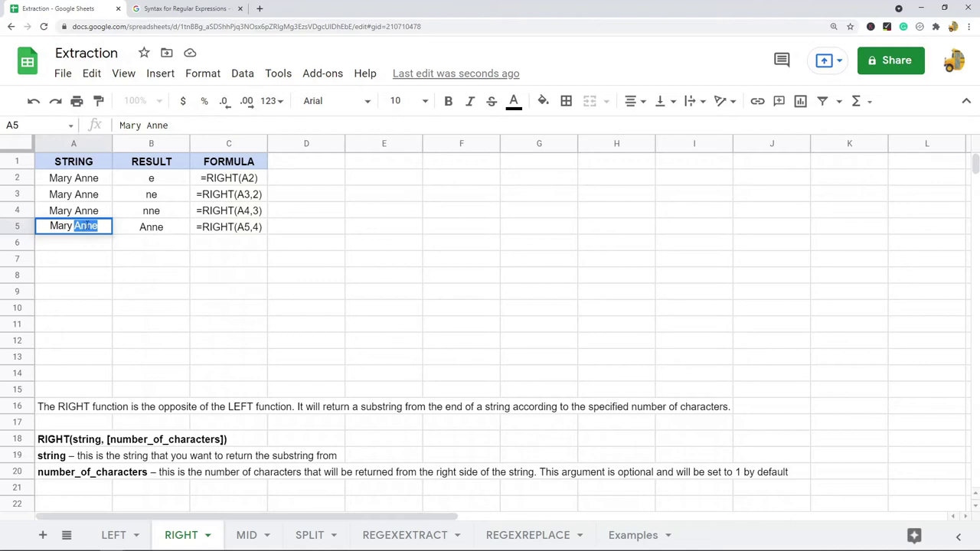
{"action": "key", "text": "Escape"}
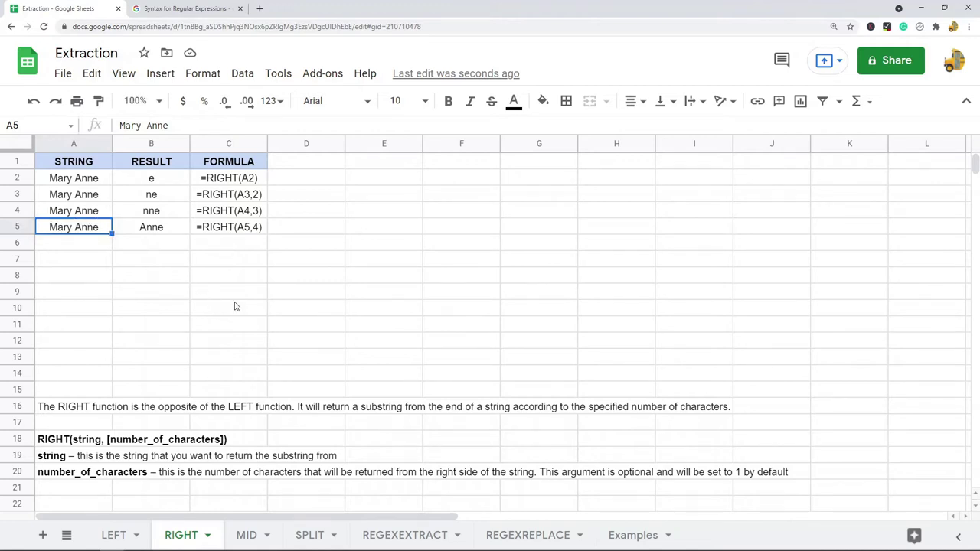
Step: On the MID sheet, review the A17 syntax arguments and start typing =MID( in B2
{"action": "left_click", "coordinate": [245, 537]}
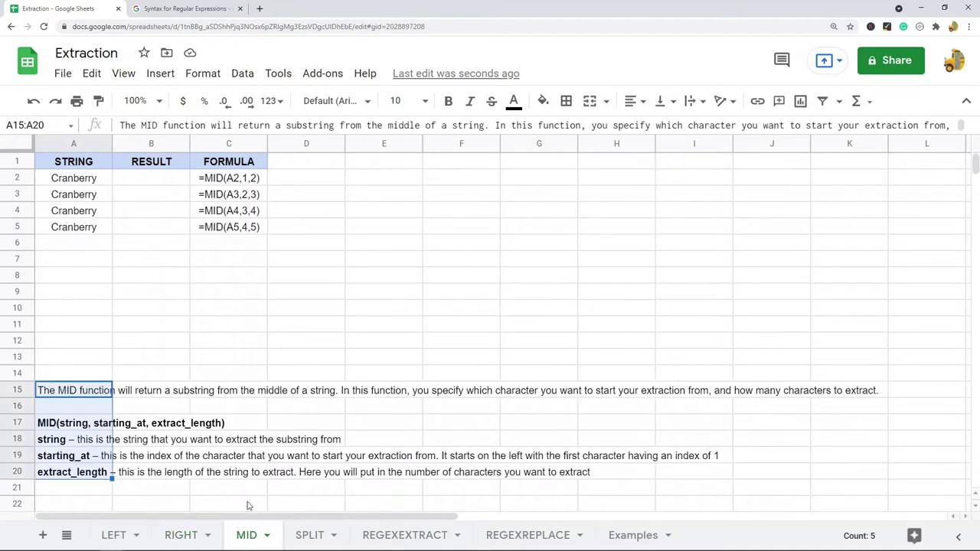
{"action": "left_click", "coordinate": [221, 298]}
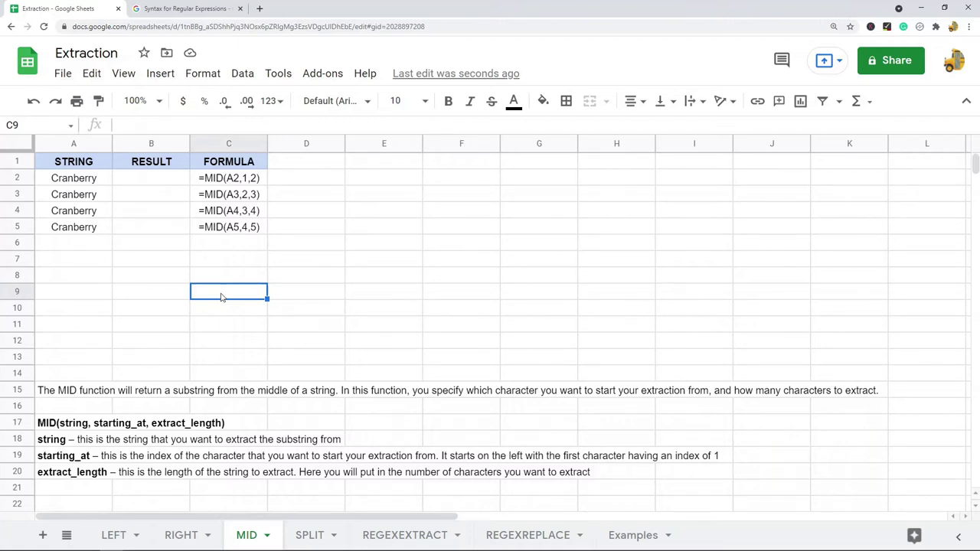
{"action": "left_click", "coordinate": [72, 425]}
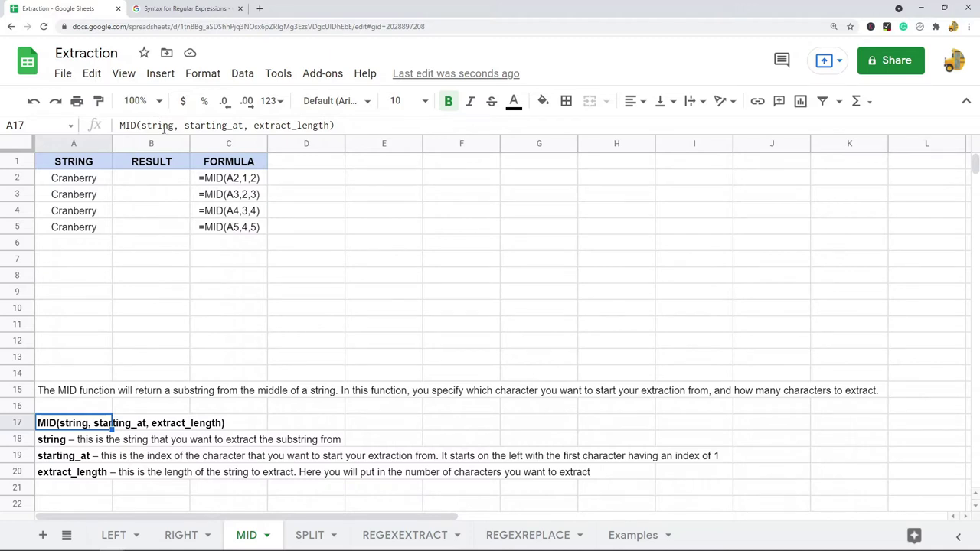
{"action": "left_click_drag", "start_coordinate": [186, 125], "coordinate": [330, 125]}
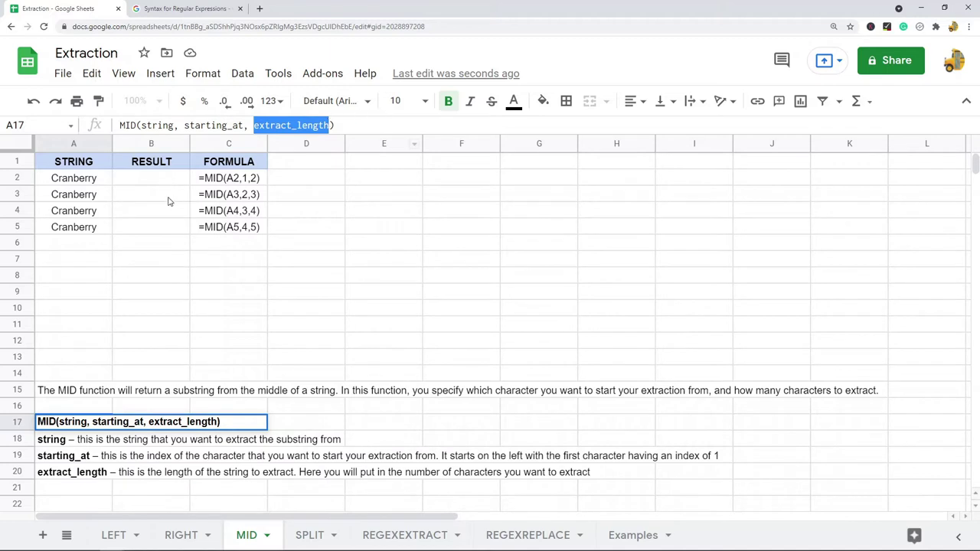
{"action": "left_click", "coordinate": [154, 178]}
{"action": "type", "text": "=MID("}
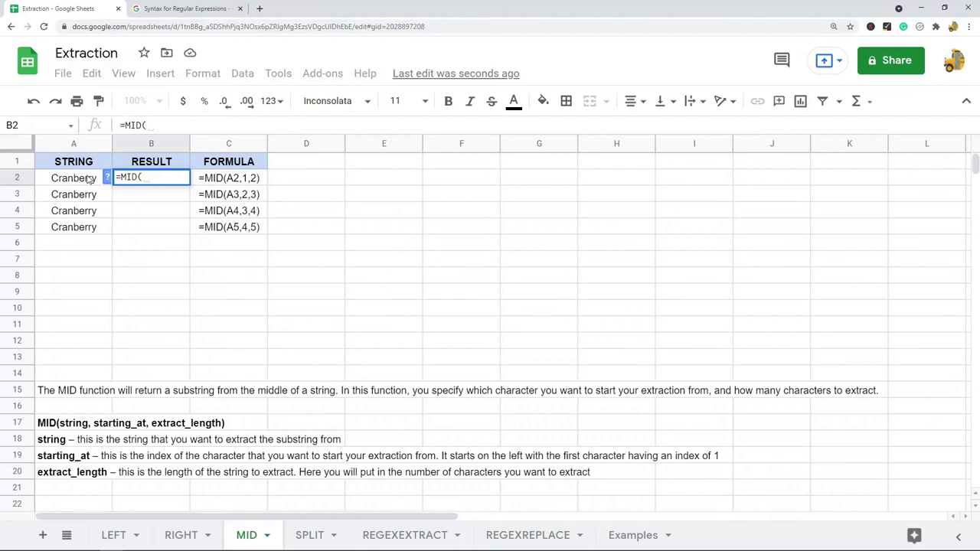
Step: Complete =MID(A2,1,2) in B2 and paste it into B3:B5
{"action": "left_click", "coordinate": [90, 178]}
{"action": "type", "text": ",1"}
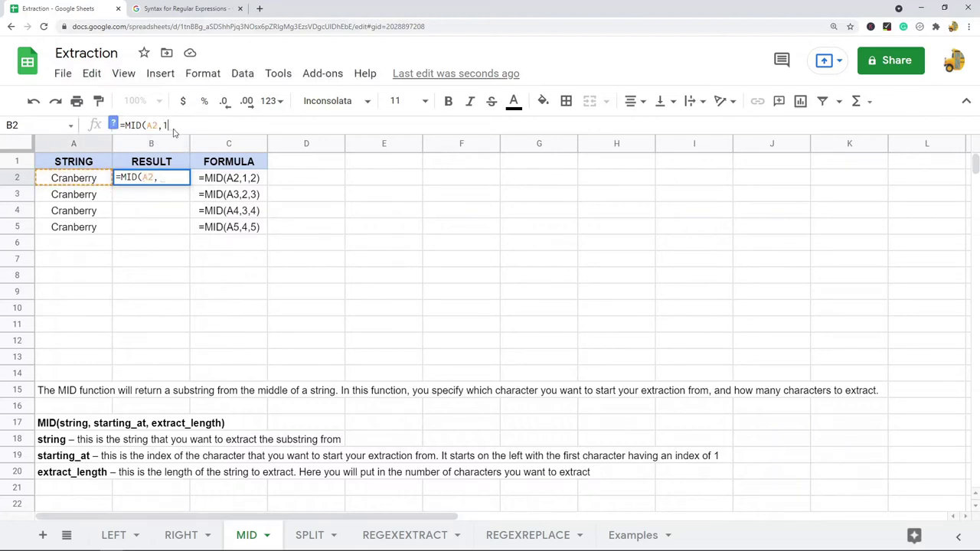
{"action": "type", "text": ",2)"}
{"action": "key", "text": "Return"}
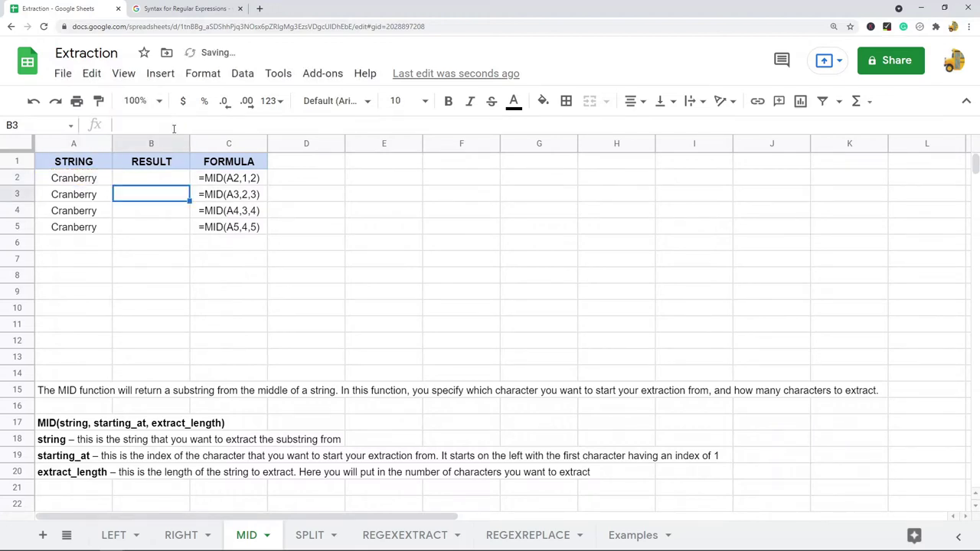
{"action": "left_click", "coordinate": [163, 181]}
{"action": "left_click_drag", "start_coordinate": [162, 195], "coordinate": [162, 227]}
{"action": "key", "text": "ctrl+v"}
Step: Change B3 to start 2, length 3 (ran) and B4 to start 3, length 4 (anbe)
{"action": "left_click", "coordinate": [162, 197]}
{"action": "double_click", "coordinate": [166, 125]}
{"action": "type", "text": "2"}
{"action": "double_click", "coordinate": [179, 125]}
{"action": "type", "text": "3"}
{"action": "key", "text": "Return"}
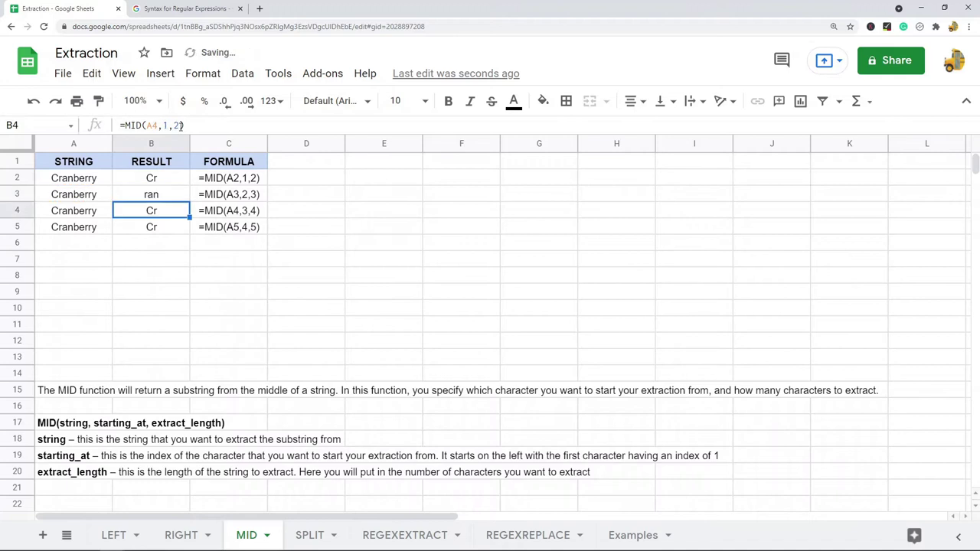
{"action": "double_click", "coordinate": [165, 126]}
{"action": "type", "text": "3"}
{"action": "double_click", "coordinate": [178, 125]}
{"action": "type", "text": "4"}
{"action": "key", "text": "Return"}
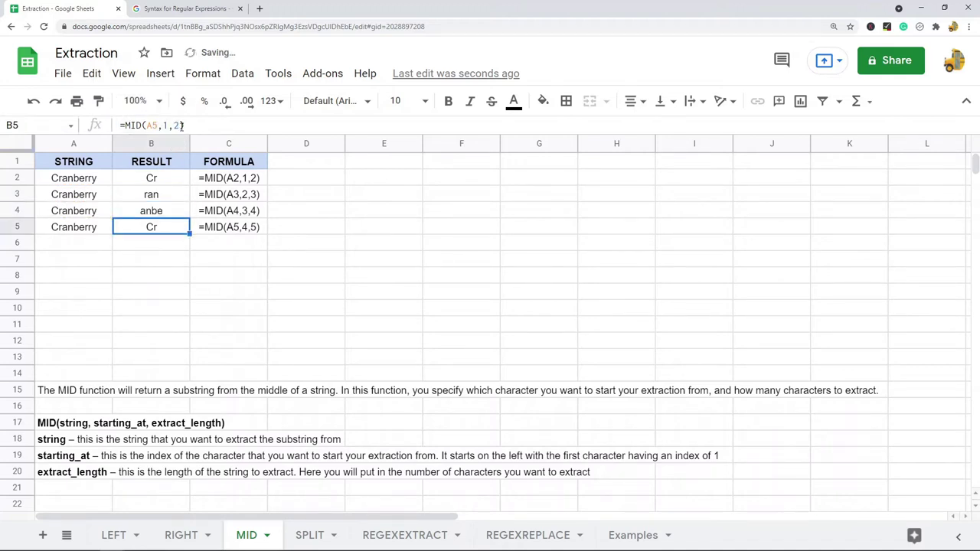
Step: Change B5 to start 4, length 5 for nberr, then highlight the C in Cranberry
{"action": "double_click", "coordinate": [167, 125]}
{"action": "type", "text": "4"}
{"action": "double_click", "coordinate": [176, 126]}
{"action": "type", "text": "5"}
{"action": "key", "text": "Return"}
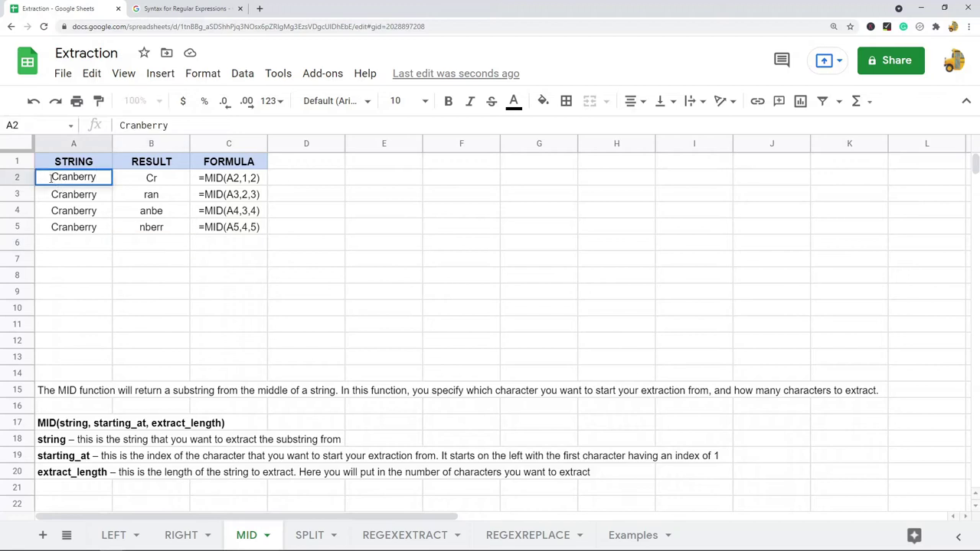
{"action": "left_click_drag", "start_coordinate": [52, 177], "coordinate": [59, 177]}
Step: Highlight 'ran' in A3 and 'anbe' in A4 to illustrate MID, then open the SPLIT sheet
{"action": "left_click", "coordinate": [56, 200]}
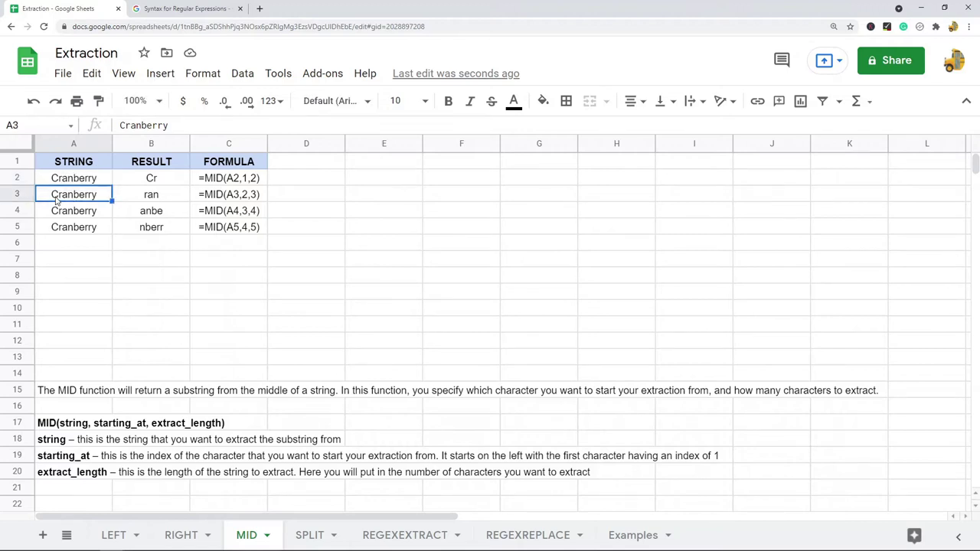
{"action": "double_click", "coordinate": [56, 201]}
{"action": "left_click_drag", "start_coordinate": [60, 193], "coordinate": [74, 193]}
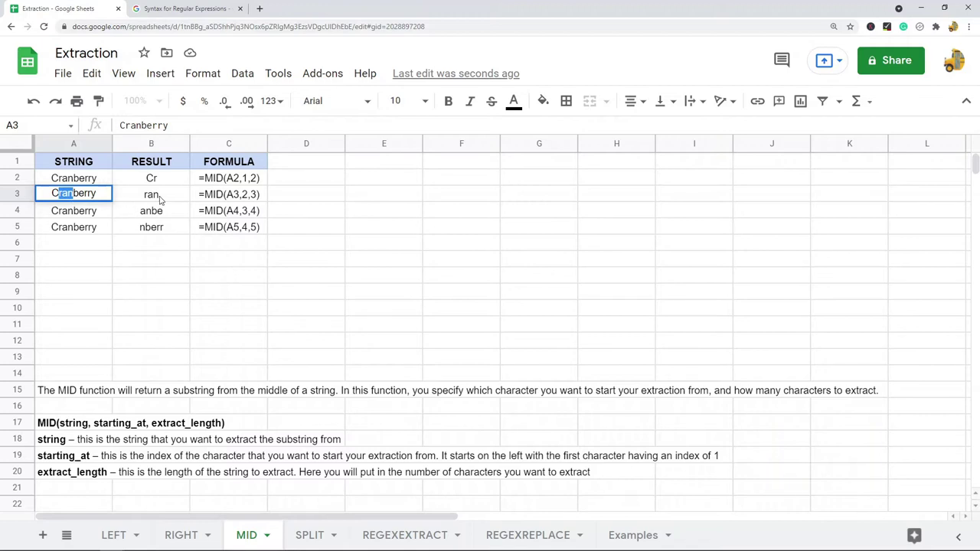
{"action": "double_click", "coordinate": [70, 214]}
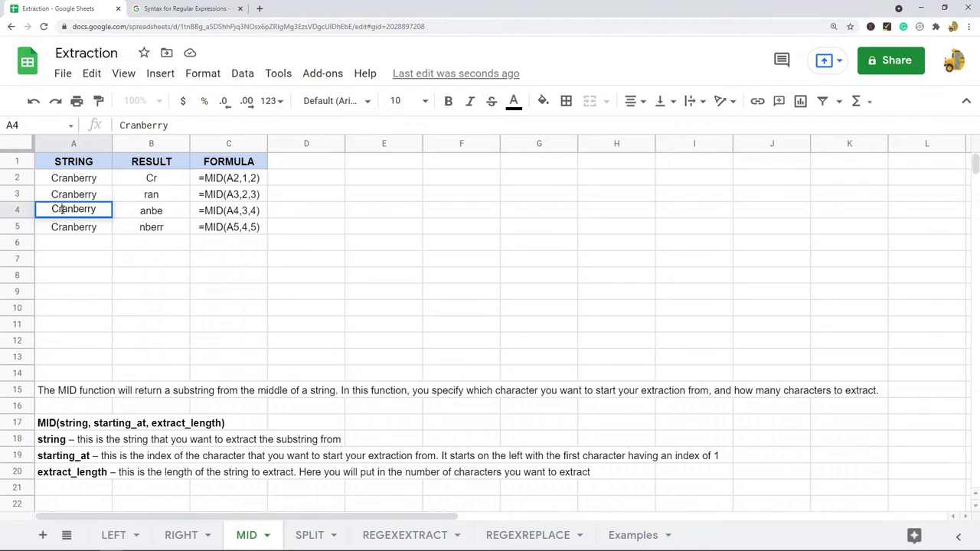
{"action": "left_click_drag", "start_coordinate": [64, 210], "coordinate": [85, 209]}
{"action": "left_click", "coordinate": [74, 232]}
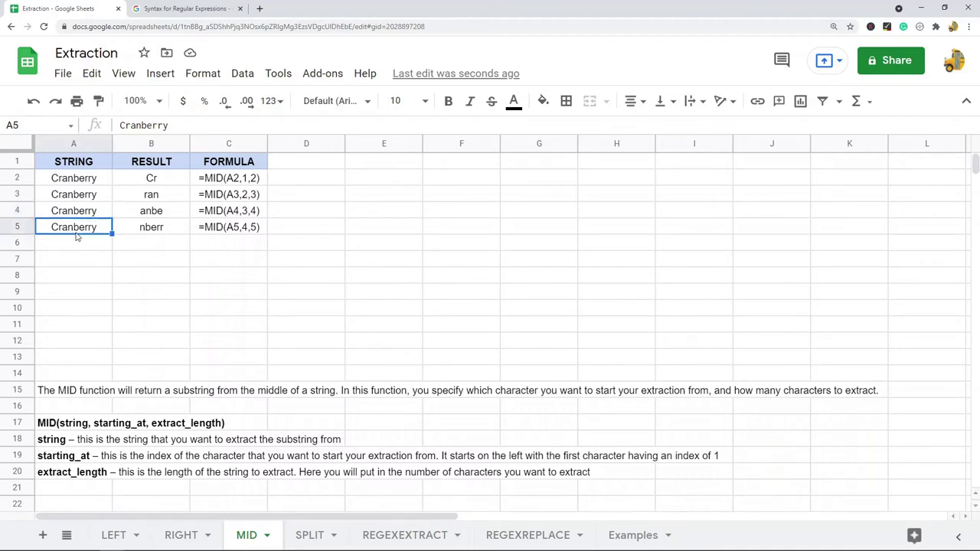
{"action": "left_click", "coordinate": [167, 226]}
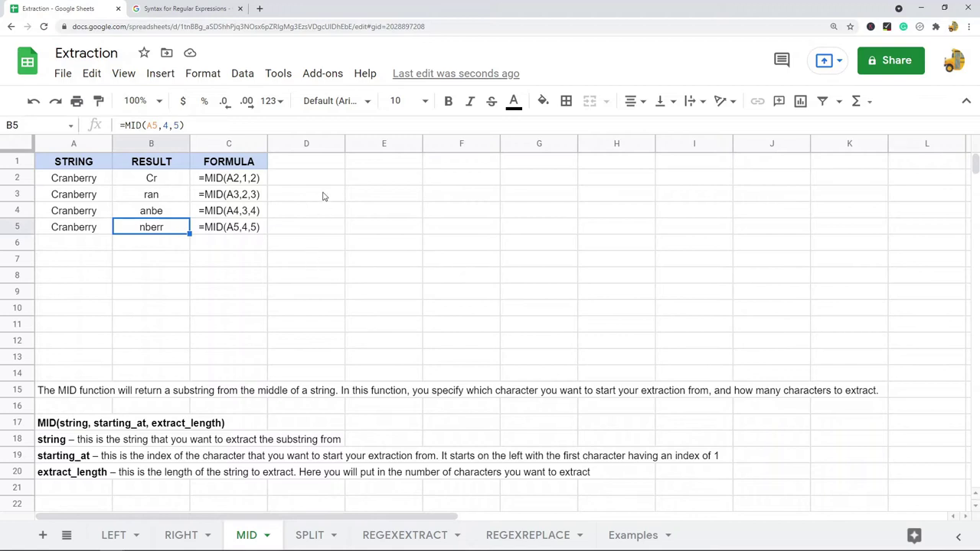
{"action": "left_click", "coordinate": [309, 535]}
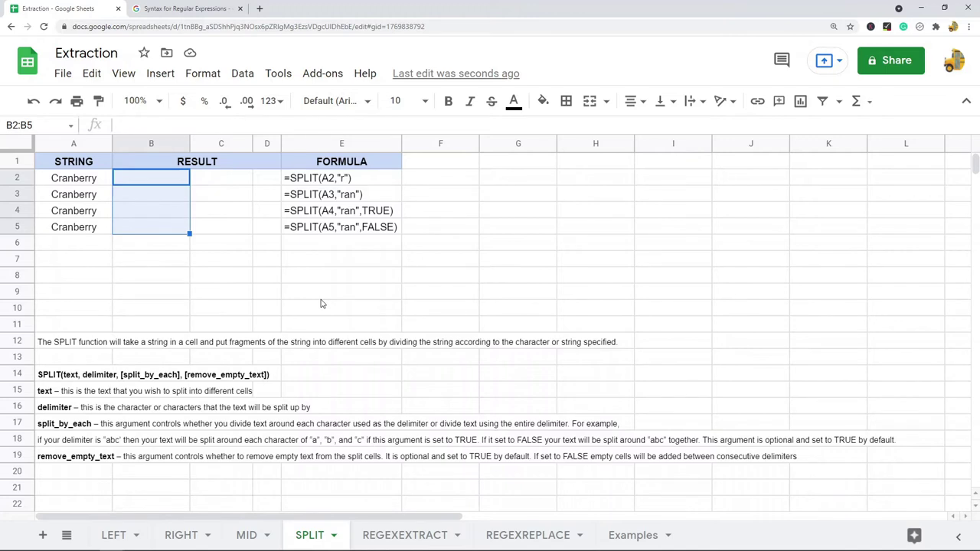
{"action": "left_click", "coordinate": [74, 412]}
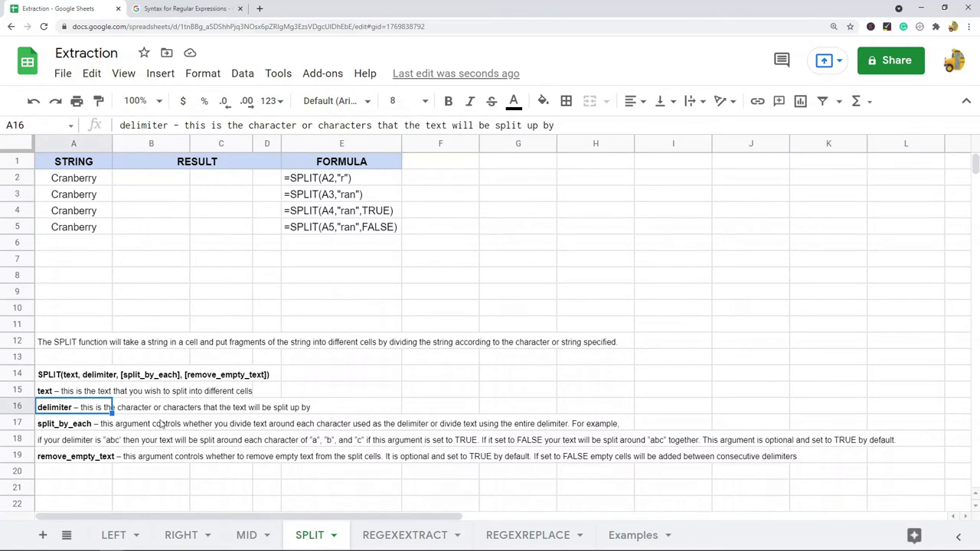
{"action": "left_click", "coordinate": [93, 182]}
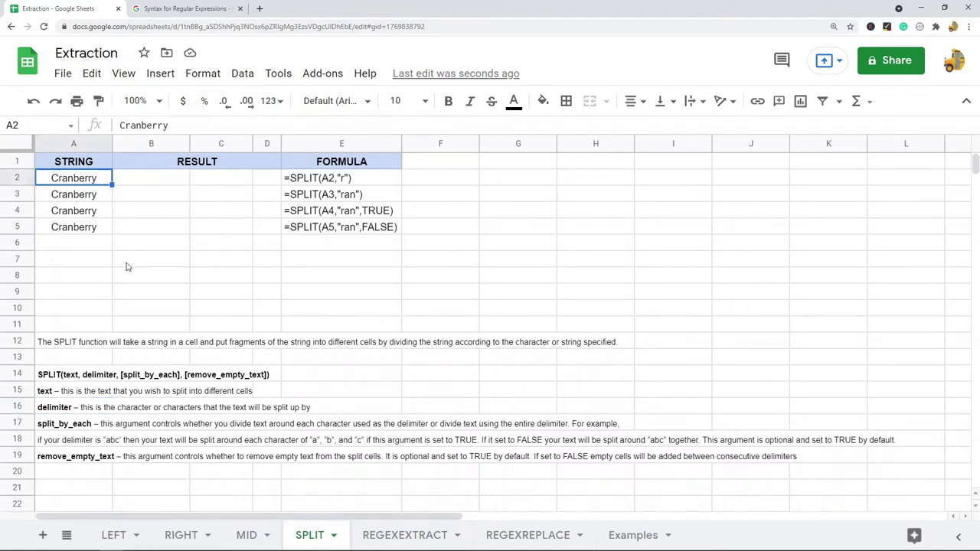
{"action": "left_click", "coordinate": [56, 412]}
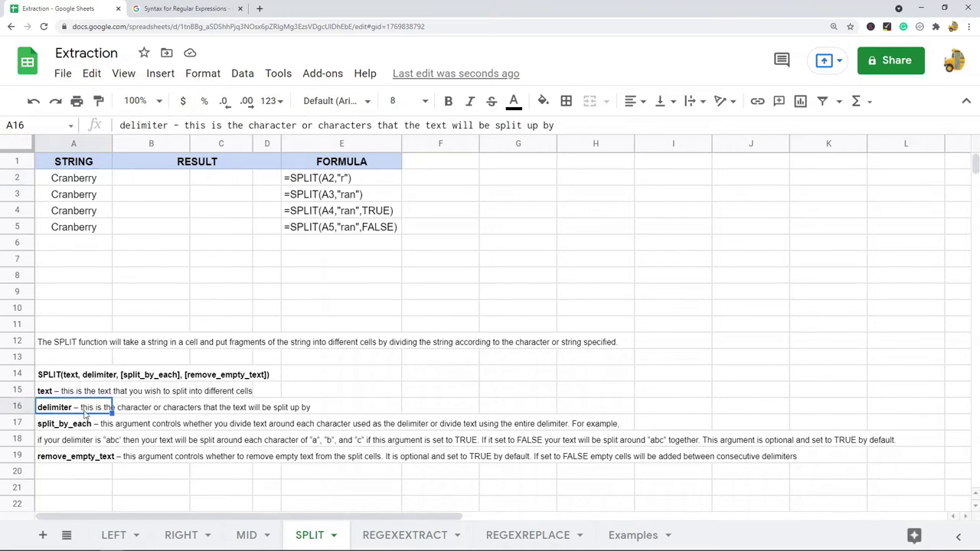
{"action": "left_click", "coordinate": [71, 377]}
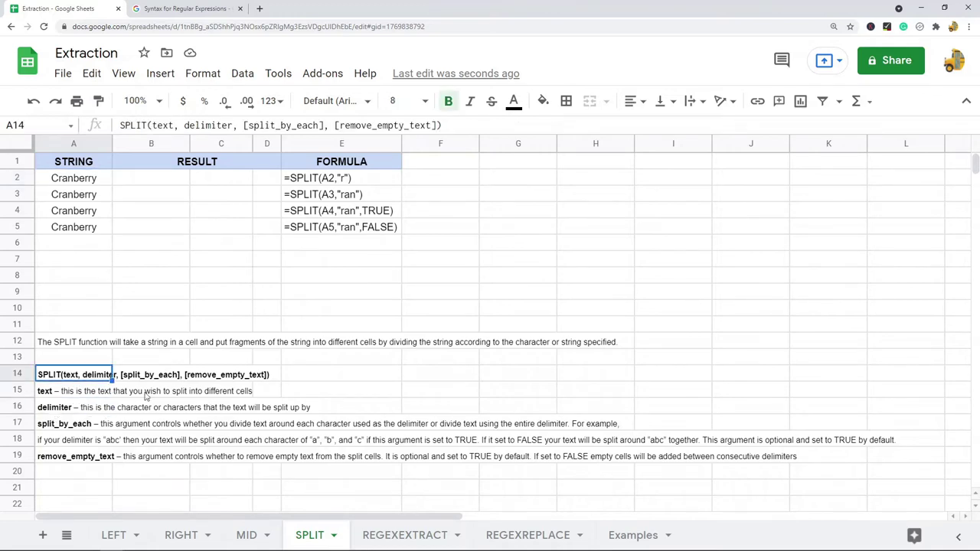
{"action": "left_click", "coordinate": [64, 392]}
{"action": "left_click", "coordinate": [66, 410]}
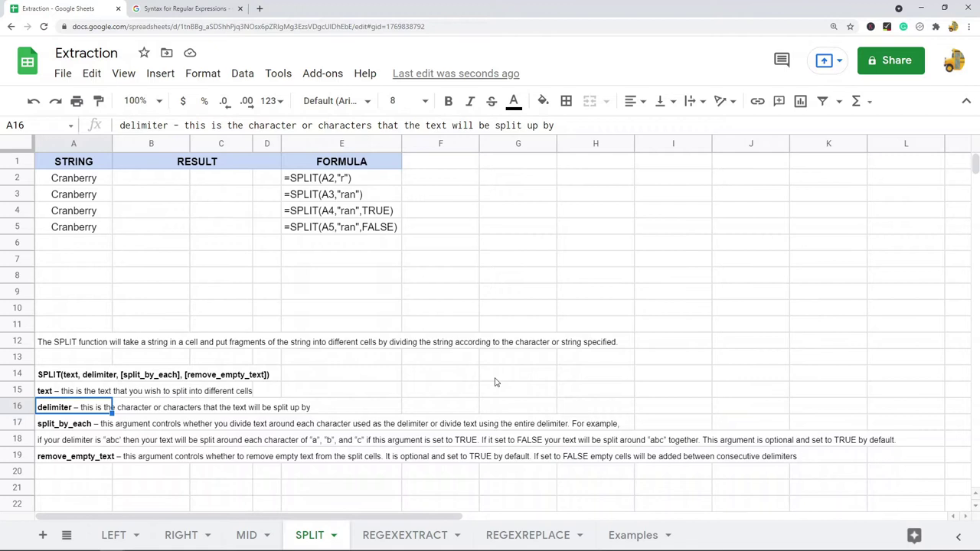
{"action": "left_click", "coordinate": [65, 426]}
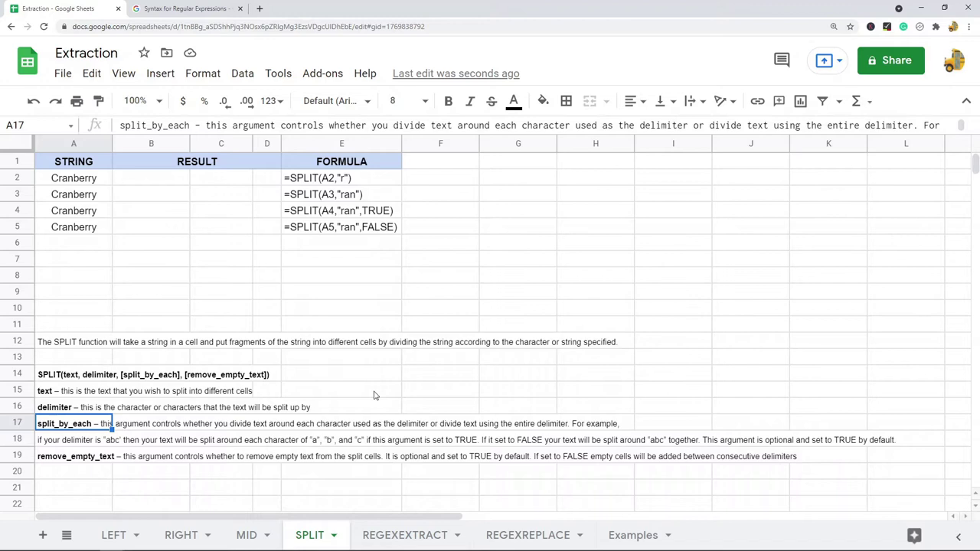
{"action": "double_click", "coordinate": [80, 274]}
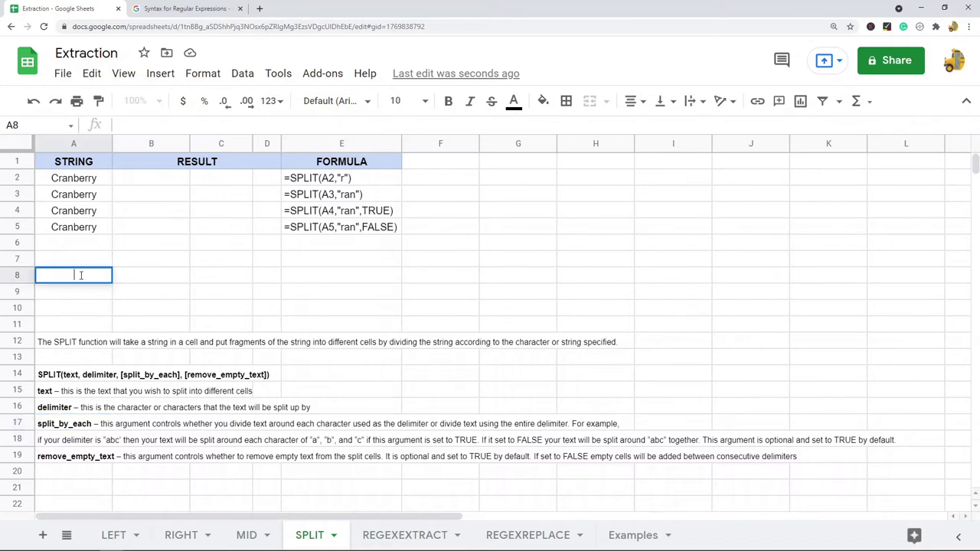
{"action": "type", "text": "ab"}
{"action": "type", "text": "c"}
{"action": "left_click", "coordinate": [151, 280]}
{"action": "type", "text": "a"}
{"action": "left_click", "coordinate": [219, 279]}
{"action": "type", "text": "b"}
{"action": "left_click", "coordinate": [269, 278]}
{"action": "type", "text": "c"}
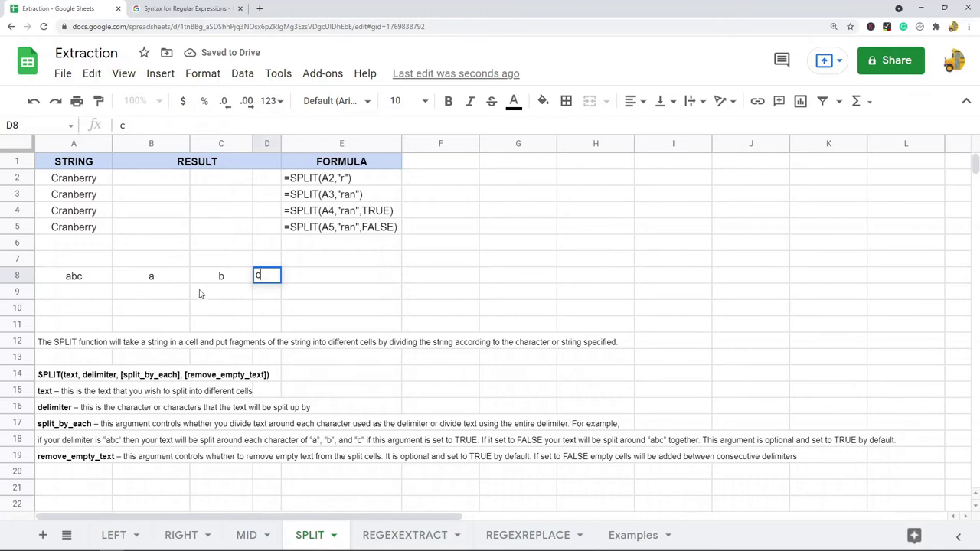
{"action": "left_click", "coordinate": [228, 303]}
{"action": "left_click_drag", "start_coordinate": [270, 285], "coordinate": [176, 288]}
{"action": "left_click", "coordinate": [76, 294]}
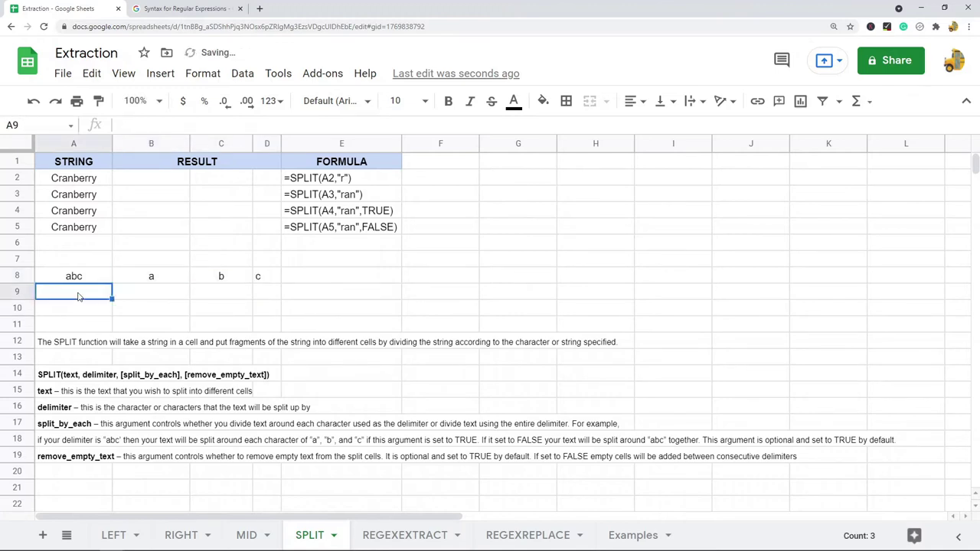
{"action": "type", "text": "ab"}
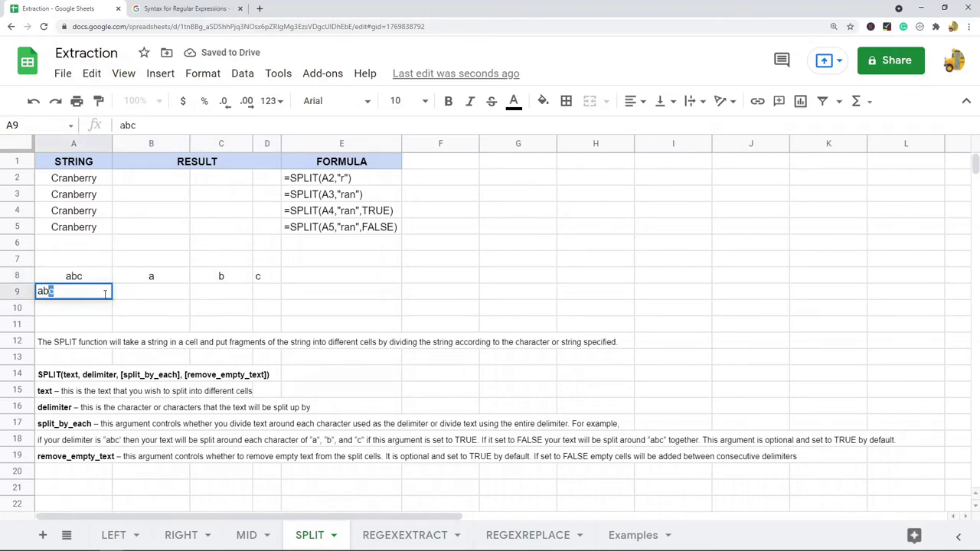
{"action": "type", "text": "c"}
{"action": "left_click_drag", "start_coordinate": [65, 294], "coordinate": [21, 296]}
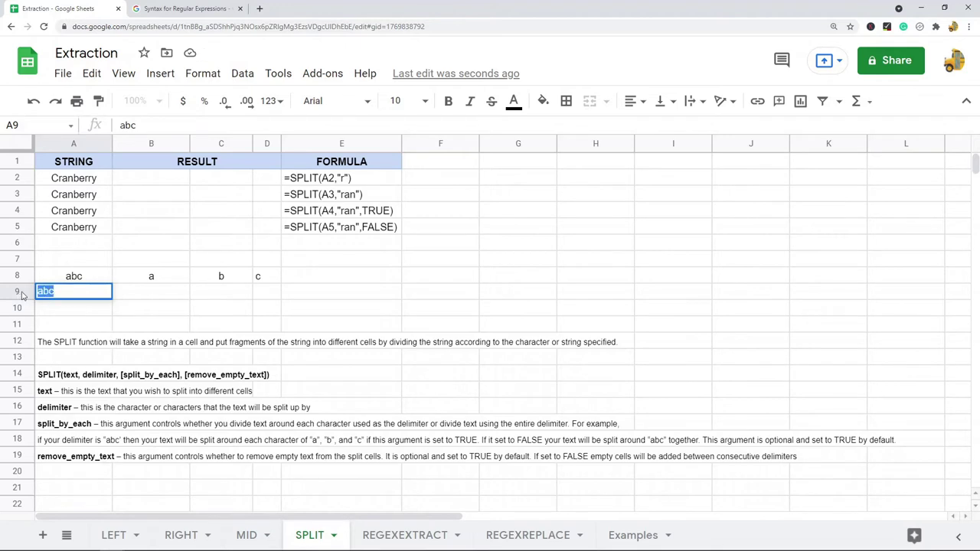
{"action": "left_click", "coordinate": [126, 309]}
{"action": "left_click", "coordinate": [74, 295]}
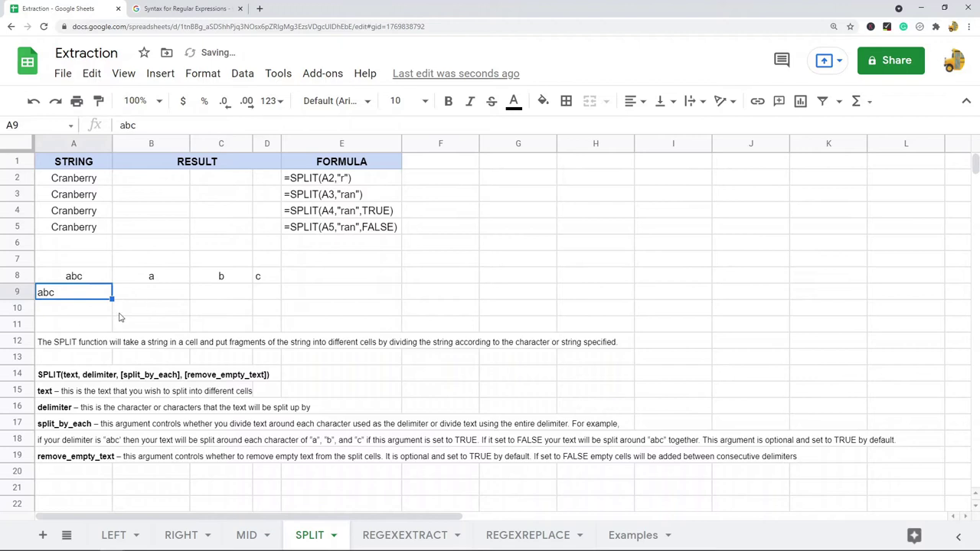
{"action": "left_click", "coordinate": [164, 301]}
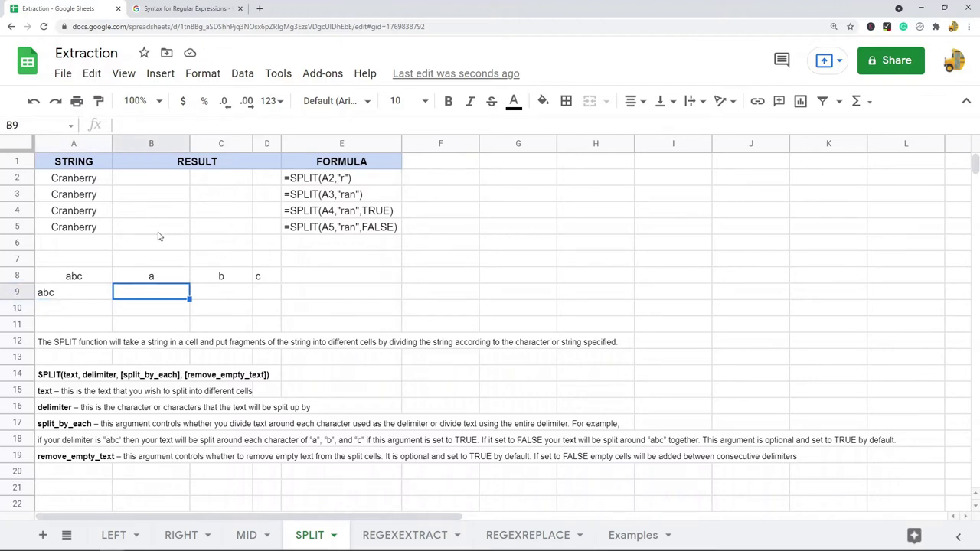
{"action": "left_click_drag", "start_coordinate": [158, 230], "coordinate": [265, 232]}
{"action": "left_click", "coordinate": [79, 277]}
{"action": "left_click_drag", "start_coordinate": [78, 277], "coordinate": [272, 297]}
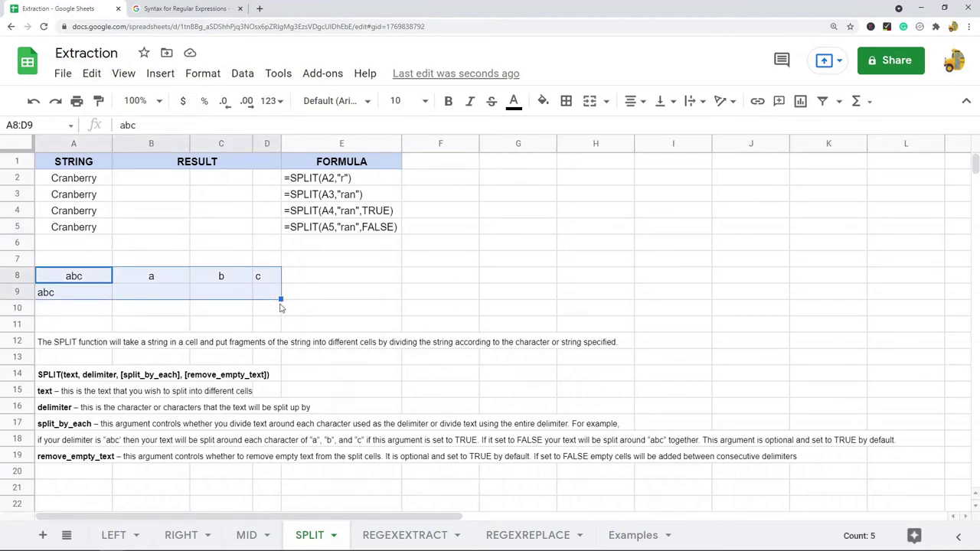
{"action": "key", "text": "Delete"}
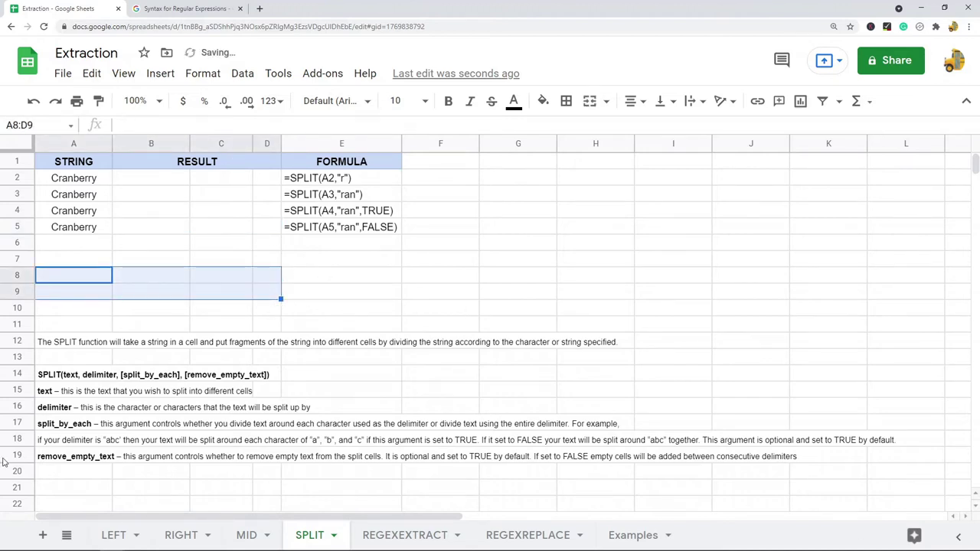
{"action": "left_click", "coordinate": [70, 457]}
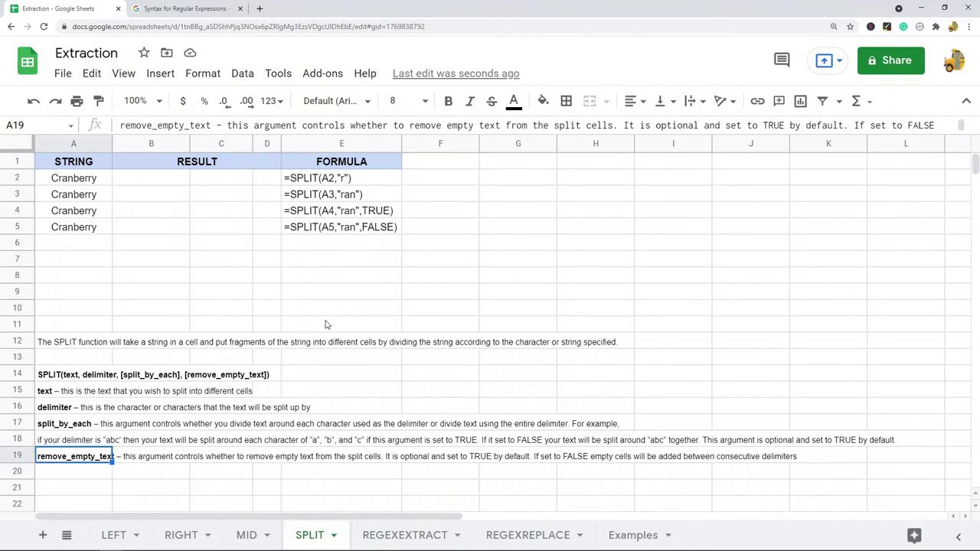
{"action": "double_click", "coordinate": [159, 175]}
Step: Enter =SPLIT(A2,"r") in B2, producing C, anbe and y across B2:D2
{"action": "type", "text": "=split"}
{"action": "key", "text": "Tab"}
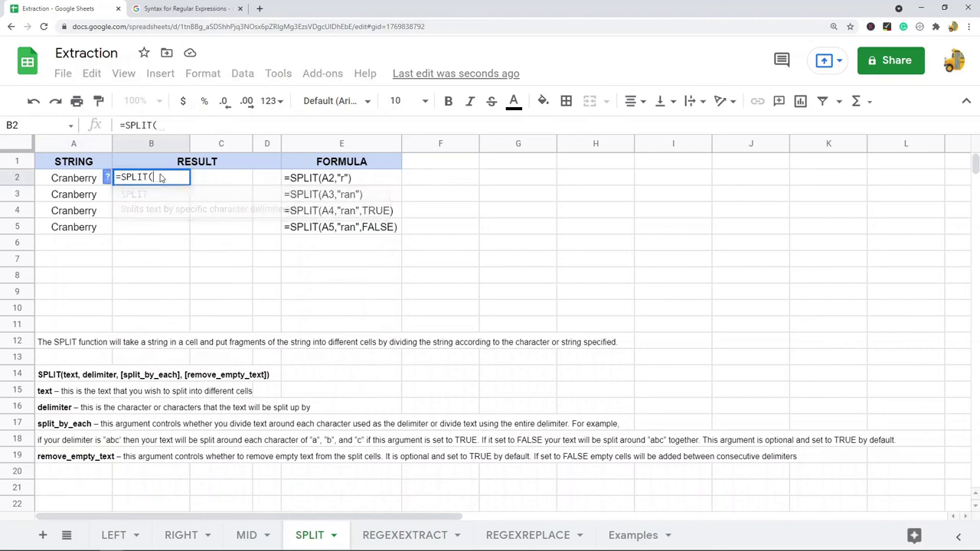
{"action": "left_click", "coordinate": [63, 178]}
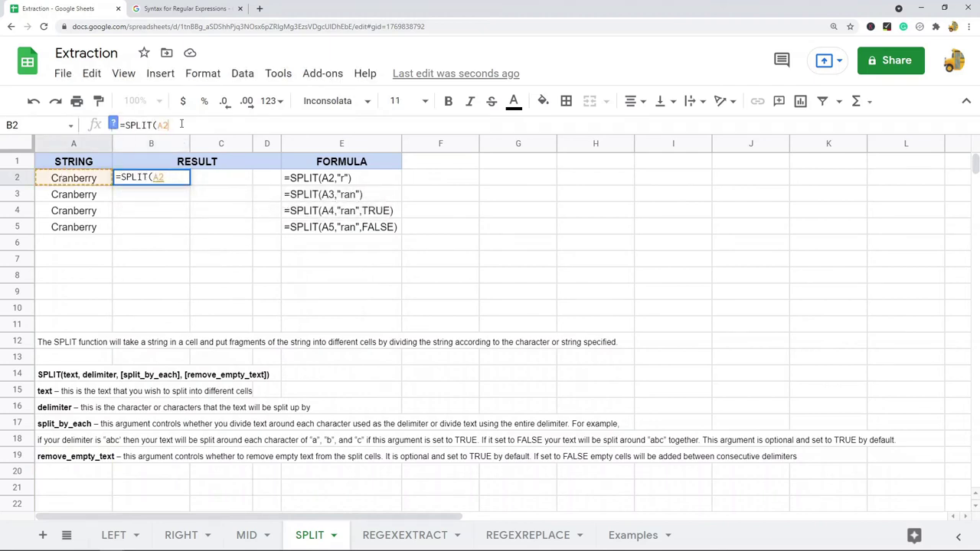
{"action": "type", "text": ",\""}
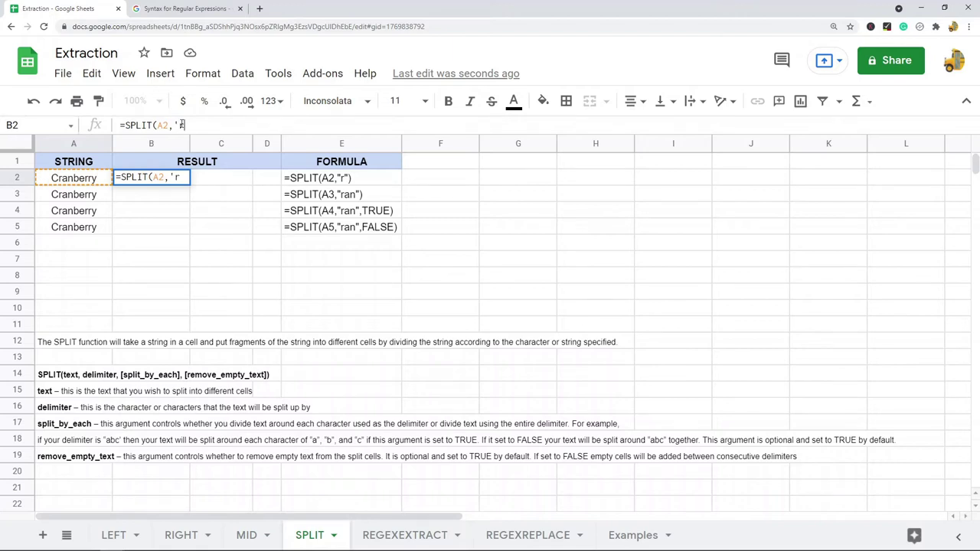
{"action": "type", "text": "r\""}
{"action": "key", "text": "BackSpace"}
{"action": "type", "text": ")"}
{"action": "key", "text": "Return"}
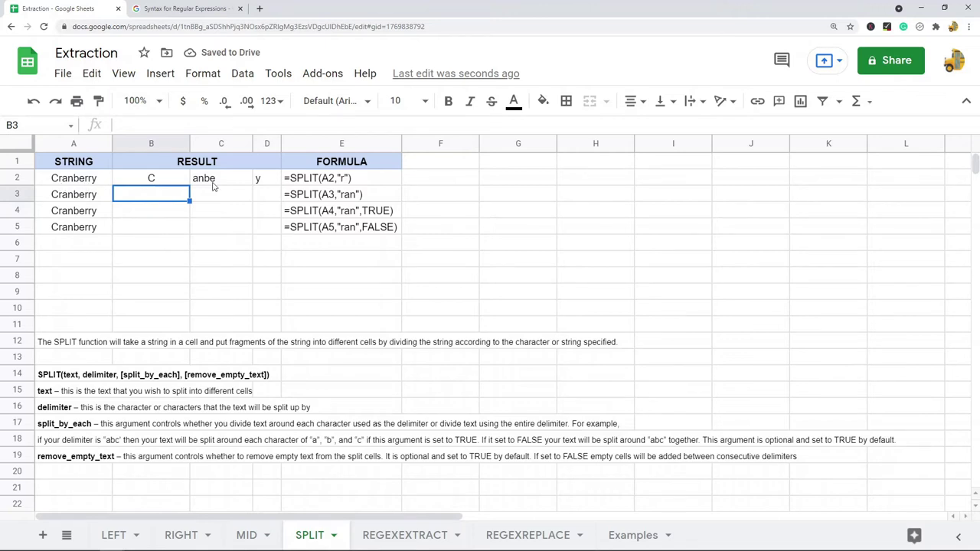
{"action": "left_click_drag", "start_coordinate": [168, 182], "coordinate": [270, 184]}
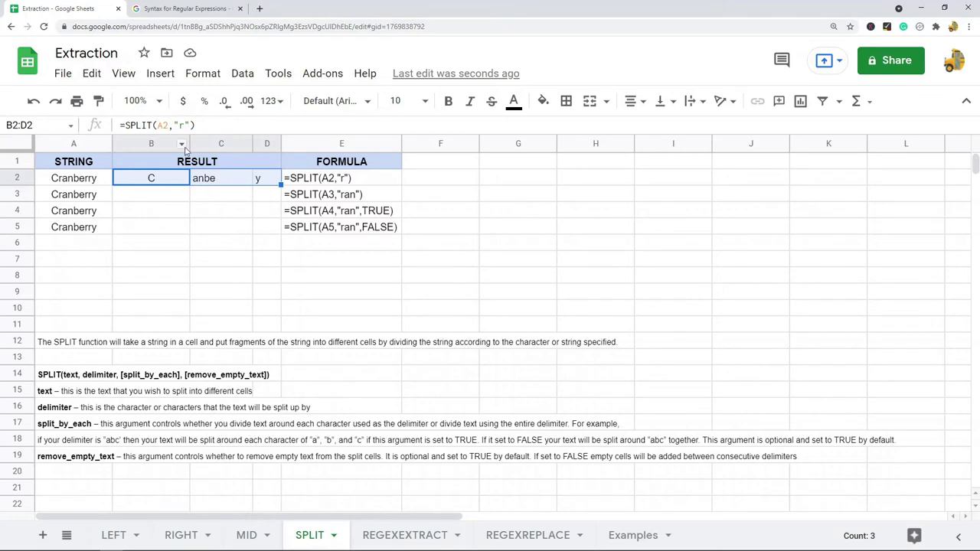
Step: Copy the formula to B3 and change its delimiter to "ran" to get C, be, y
{"action": "left_click", "coordinate": [147, 197]}
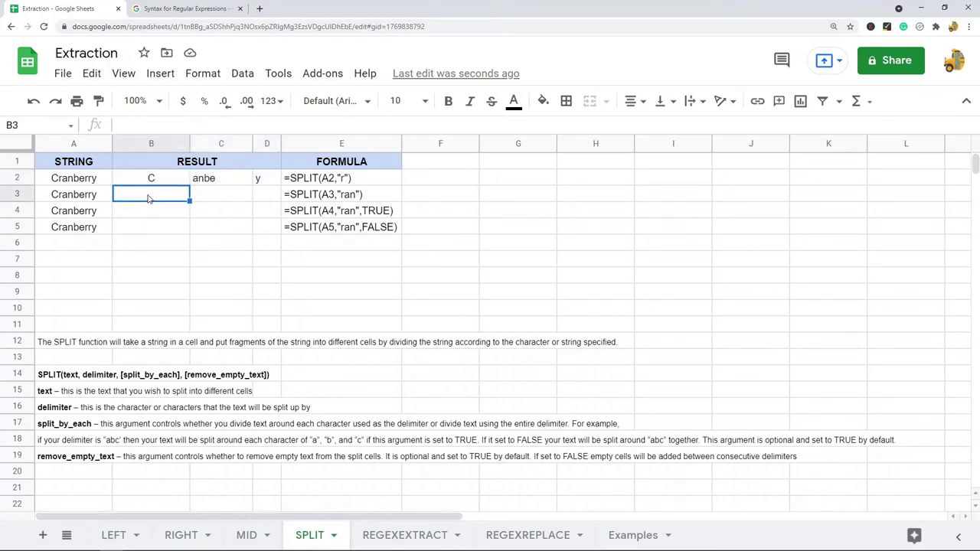
{"action": "key", "text": "Up"}
{"action": "key", "text": "ctrl+c"}
{"action": "key", "text": "Down"}
{"action": "key", "text": "ctrl+v"}
{"action": "left_click", "coordinate": [183, 125]}
{"action": "type", "text": "a"}
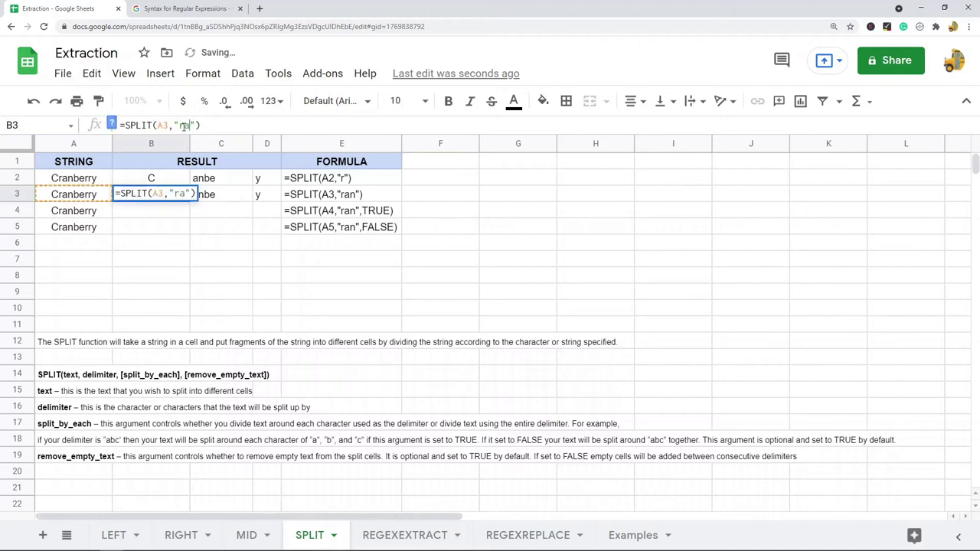
{"action": "type", "text": "n"}
{"action": "key", "text": "Return"}
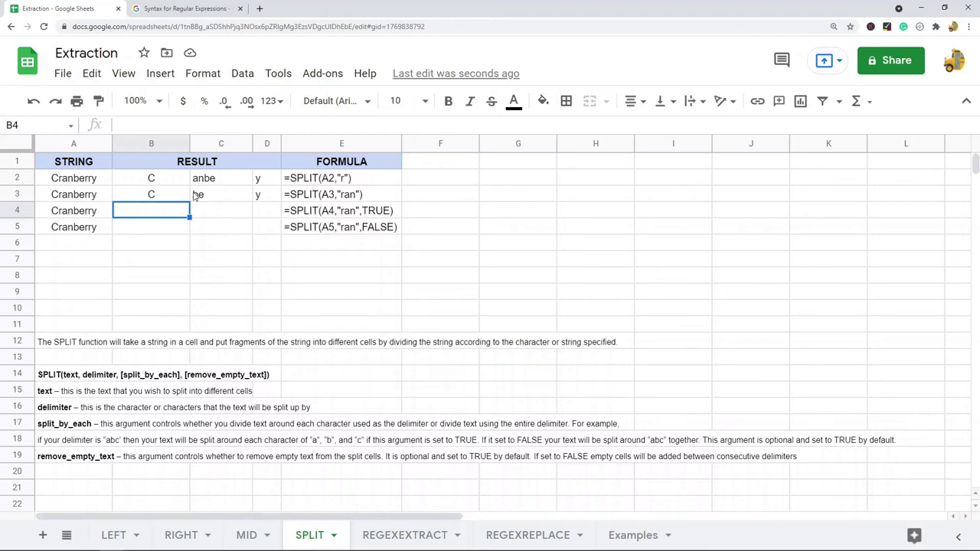
Step: Copy B3's SPLIT formula into B4 with an added TRUE argument, and compare rows 3 and 4
{"action": "left_click", "coordinate": [151, 195]}
{"action": "key", "text": "ctrl+c"}
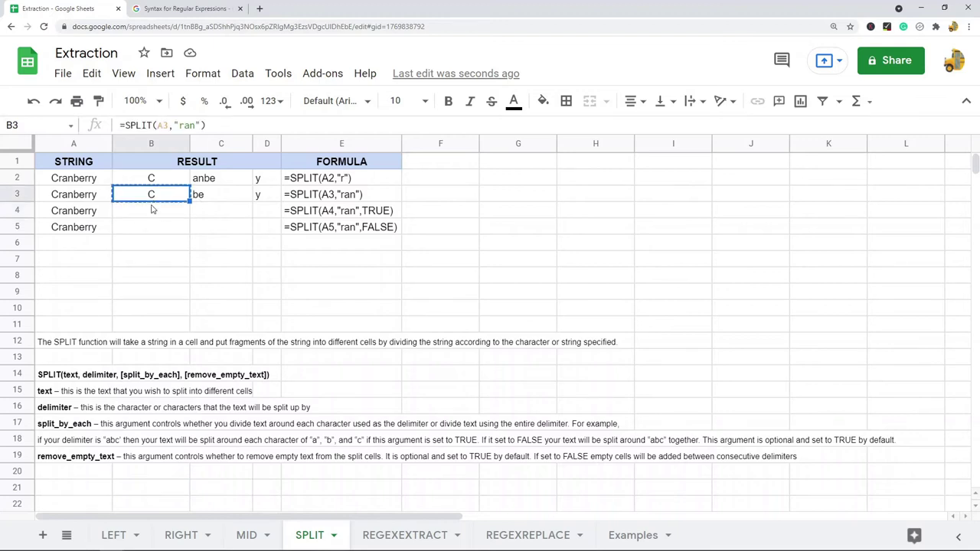
{"action": "left_click", "coordinate": [152, 212]}
{"action": "key", "text": "ctrl+v"}
{"action": "left_click", "coordinate": [203, 125]}
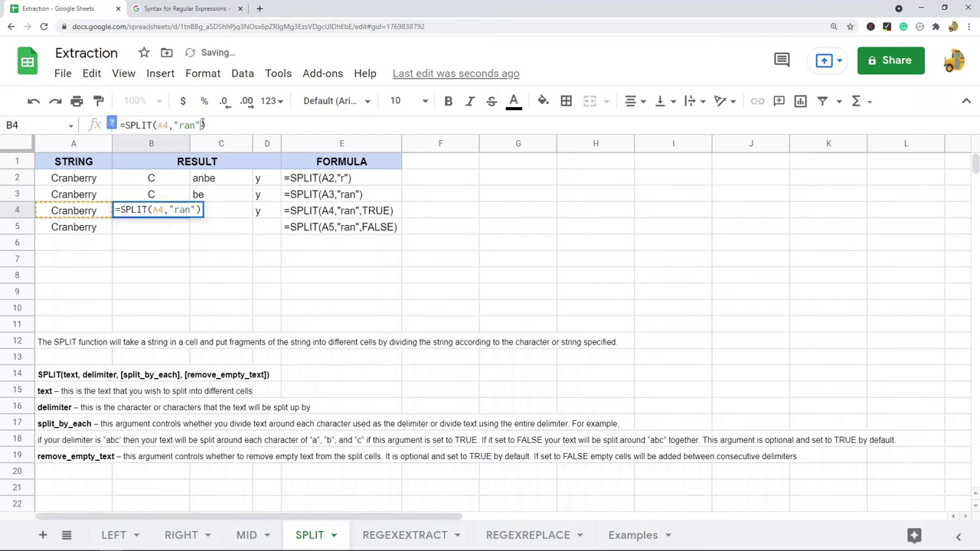
{"action": "type", "text": ",TRUE"}
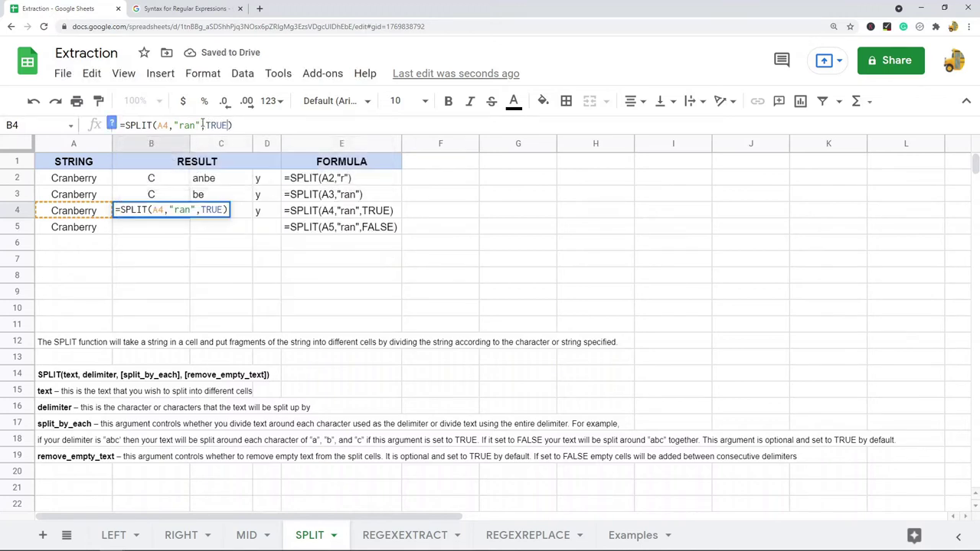
{"action": "key", "text": "Return"}
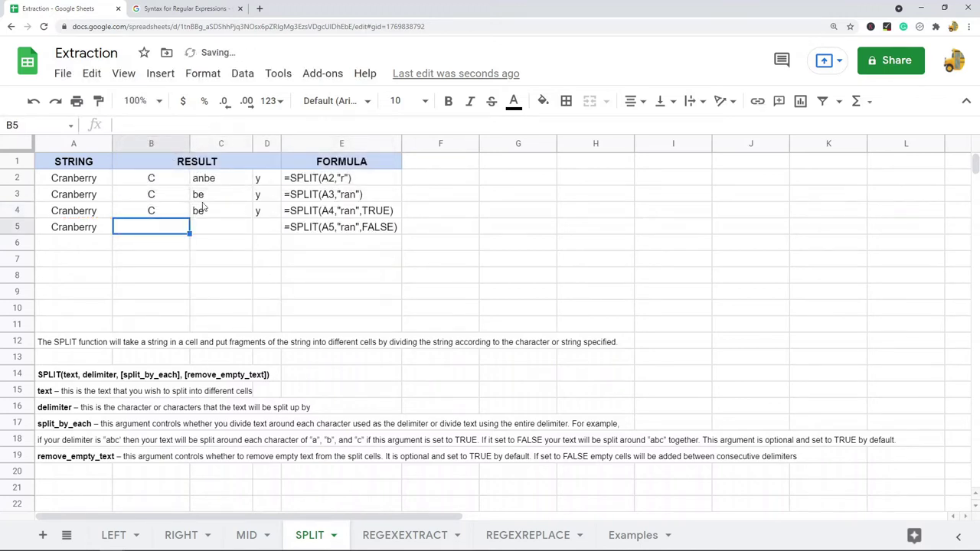
{"action": "left_click_drag", "start_coordinate": [150, 198], "coordinate": [260, 215]}
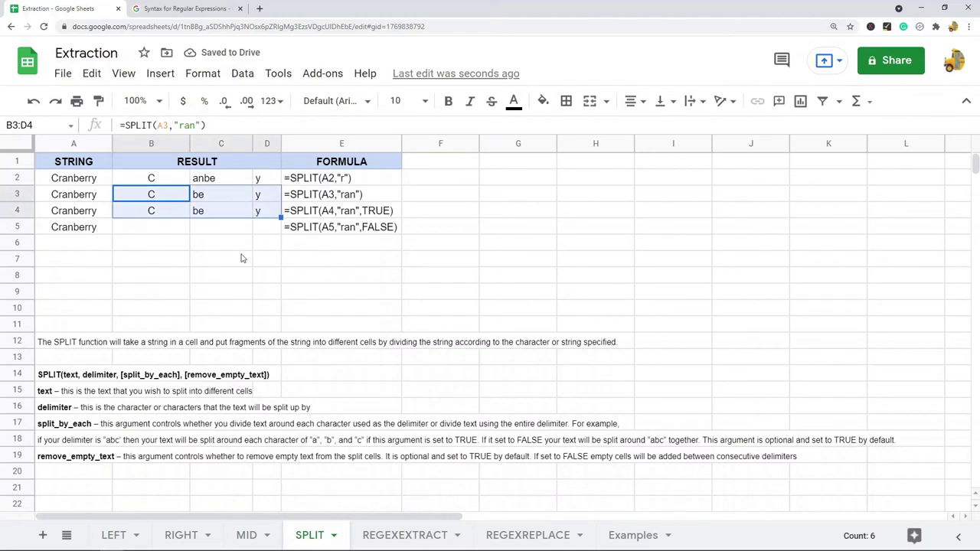
{"action": "left_click", "coordinate": [201, 271]}
Step: Copy B4's SPLIT formula into B5, replacing TRUE with FALSE
{"action": "left_click", "coordinate": [149, 217]}
{"action": "key", "text": "ctrl+c"}
{"action": "left_click", "coordinate": [152, 229]}
{"action": "key", "text": "ctrl+v"}
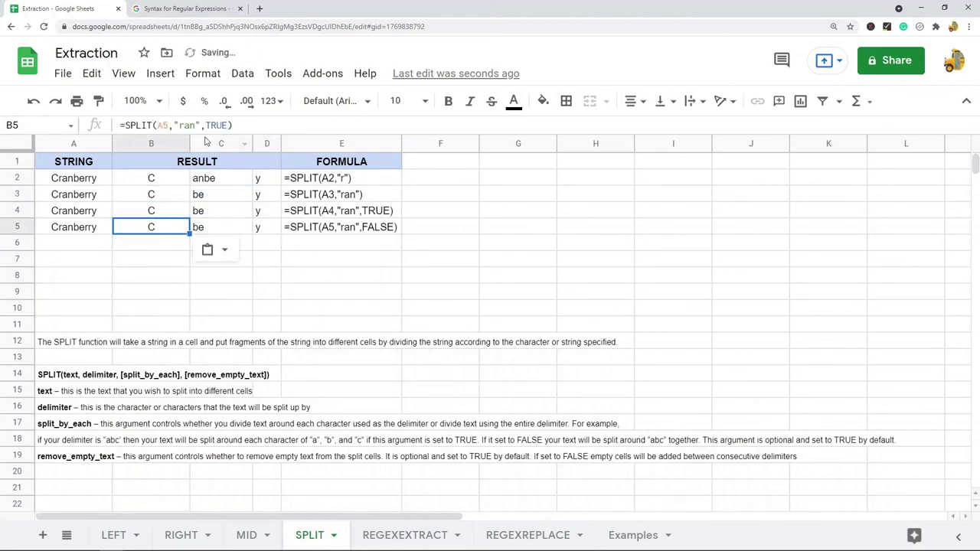
{"action": "double_click", "coordinate": [229, 125]}
{"action": "type", "text": "FALSE"}
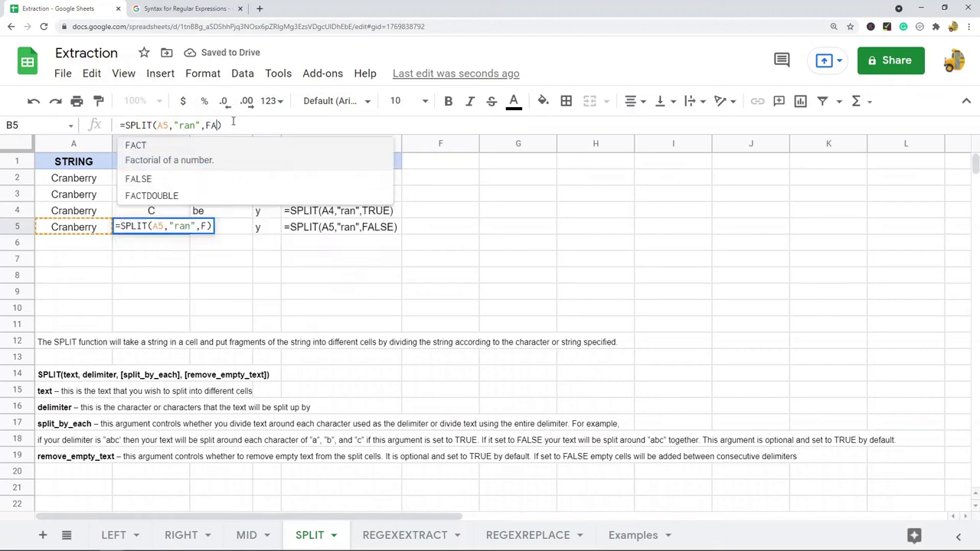
{"action": "key", "text": "shift+Return"}
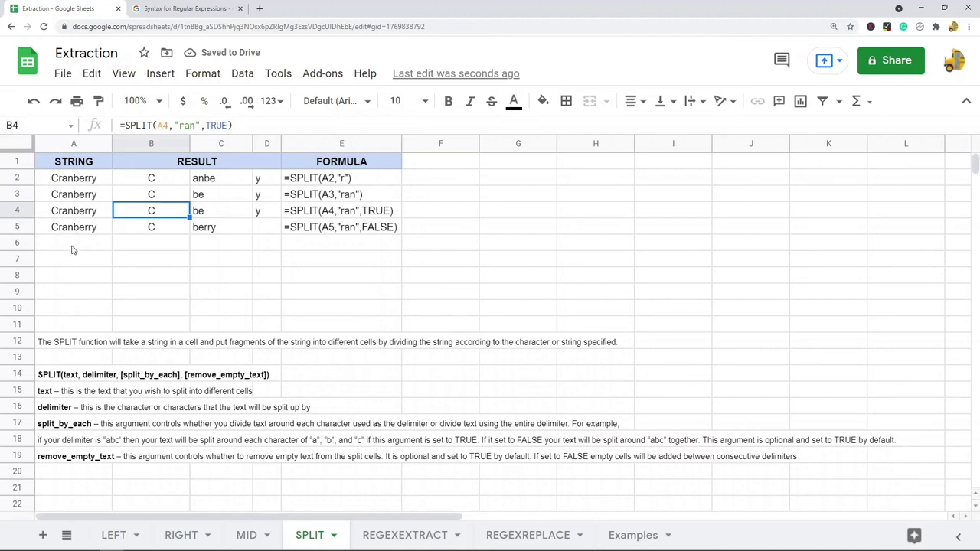
Step: Compare B5's FALSE result against the results in rows 3 and 4
{"action": "left_click", "coordinate": [173, 275]}
{"action": "left_click", "coordinate": [168, 228]}
{"action": "left_click_drag", "start_coordinate": [165, 211], "coordinate": [253, 209]}
{"action": "left_click", "coordinate": [175, 263]}
{"action": "left_click_drag", "start_coordinate": [144, 197], "coordinate": [259, 216]}
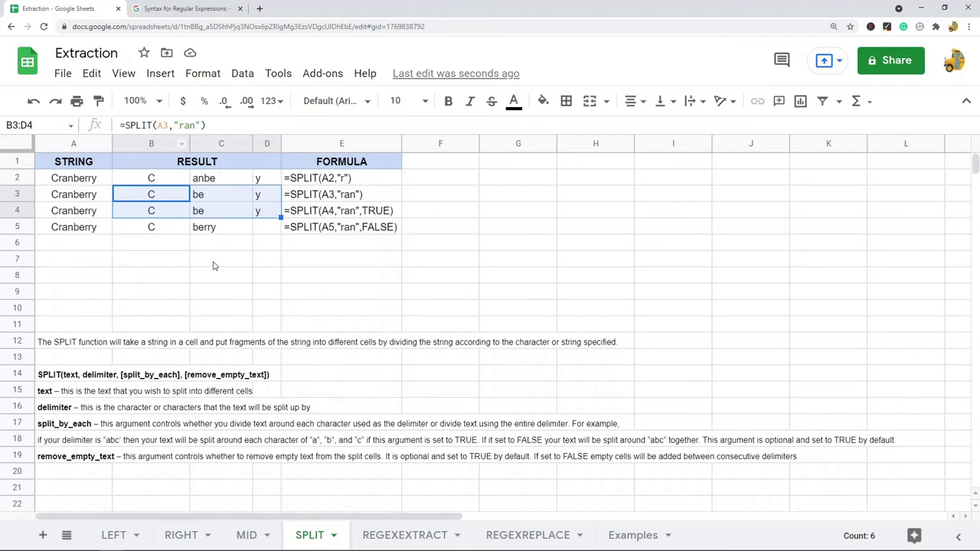
{"action": "left_click", "coordinate": [164, 232]}
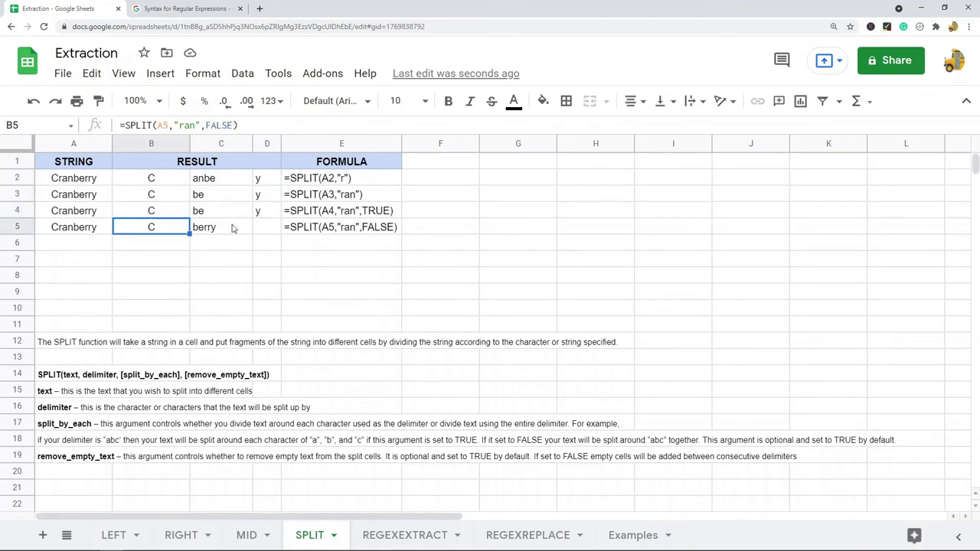
Step: Review B5's SPLIT formula, the Cranberry string in A5 and the delimiter note in A16, then go to REGEXEXTRACT
{"action": "double_click", "coordinate": [185, 126]}
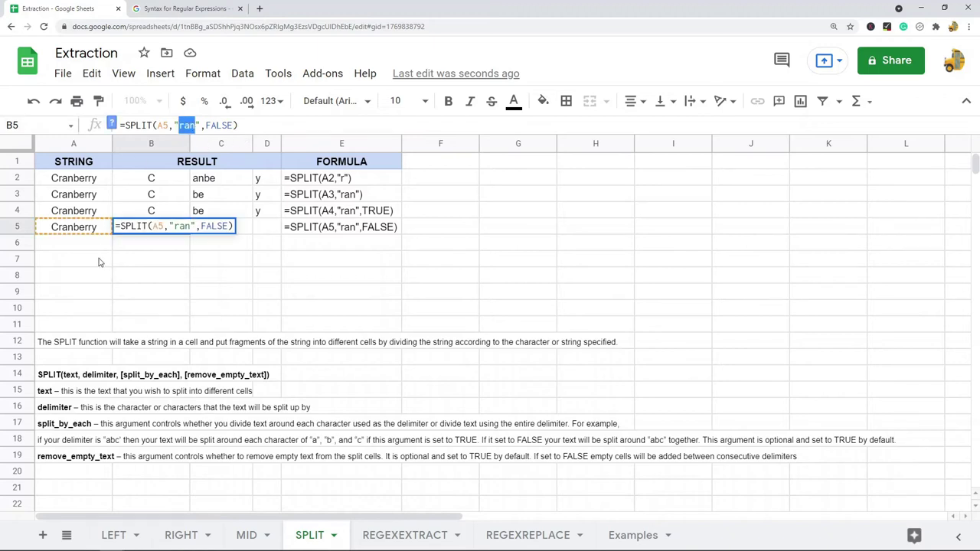
{"action": "left_click", "coordinate": [72, 232]}
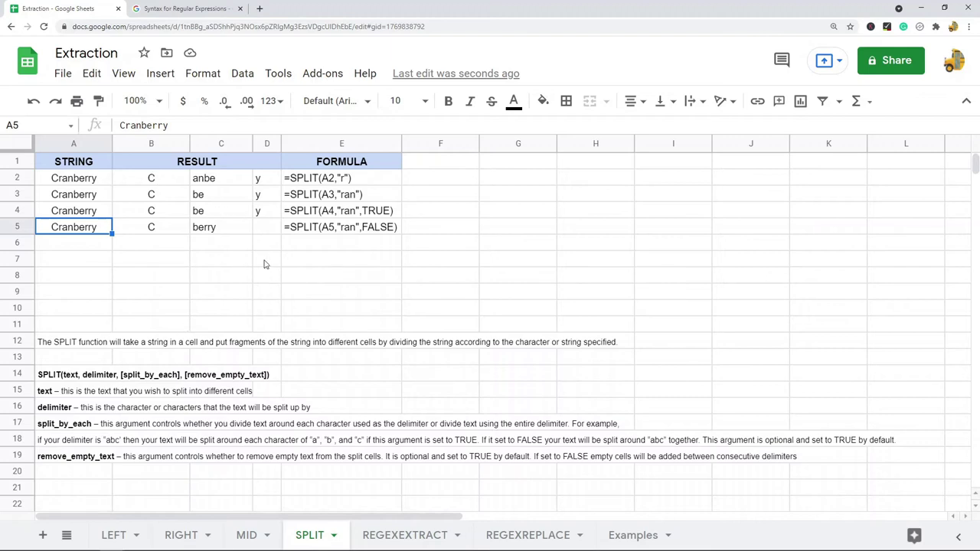
{"action": "left_click", "coordinate": [66, 412]}
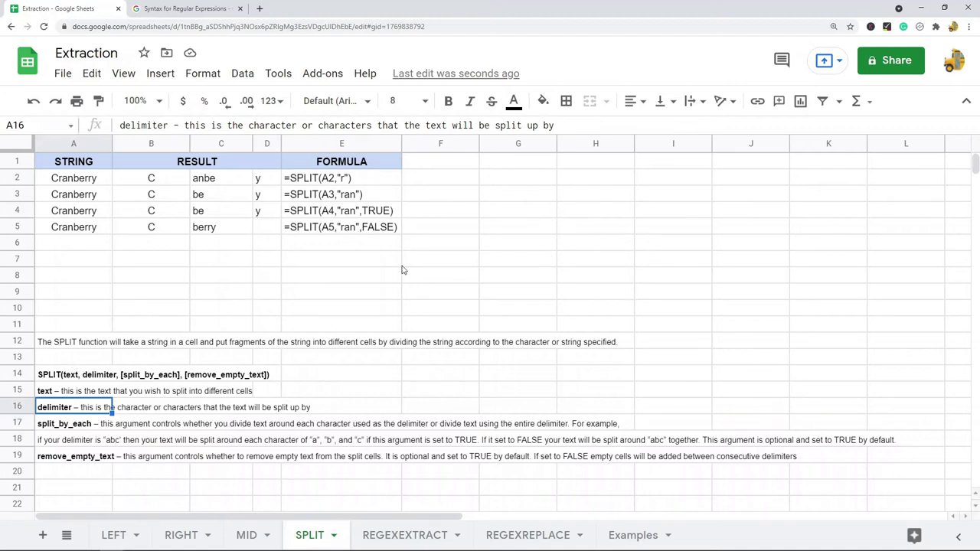
{"action": "left_click", "coordinate": [402, 538]}
Step: Read the REGEXEXTRACT syntax, text and regular_expression notes in A18–A20, then view the regex syntax help page
{"action": "left_click", "coordinate": [290, 309]}
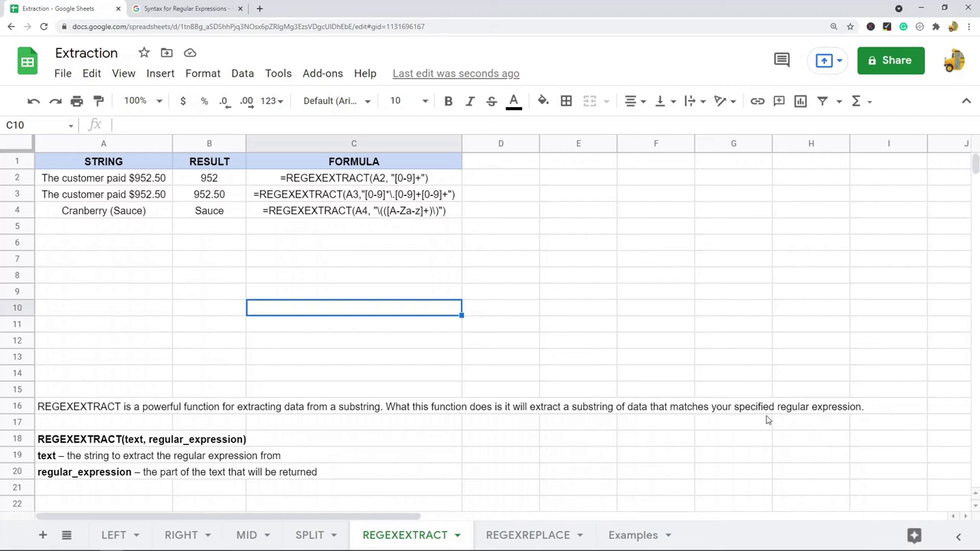
{"action": "left_click", "coordinate": [66, 442]}
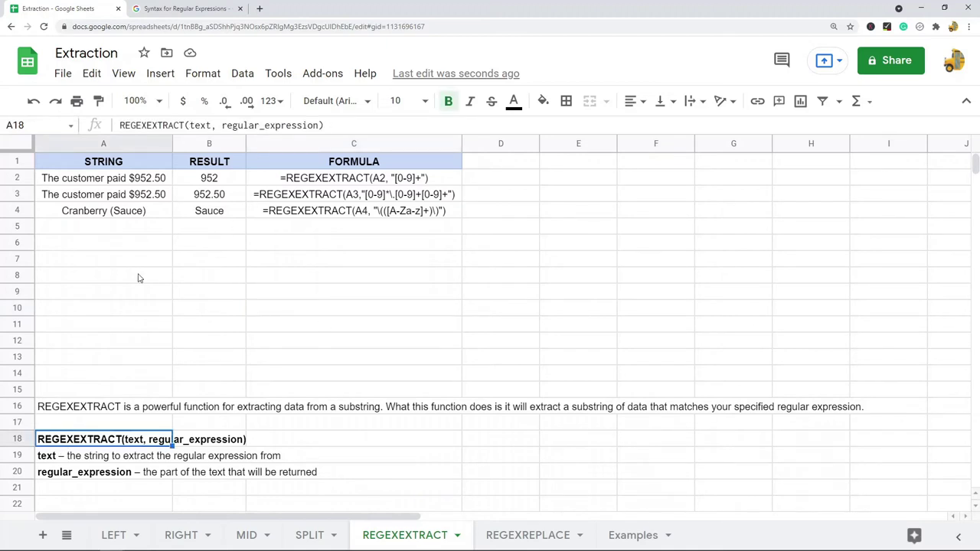
{"action": "left_click", "coordinate": [81, 455]}
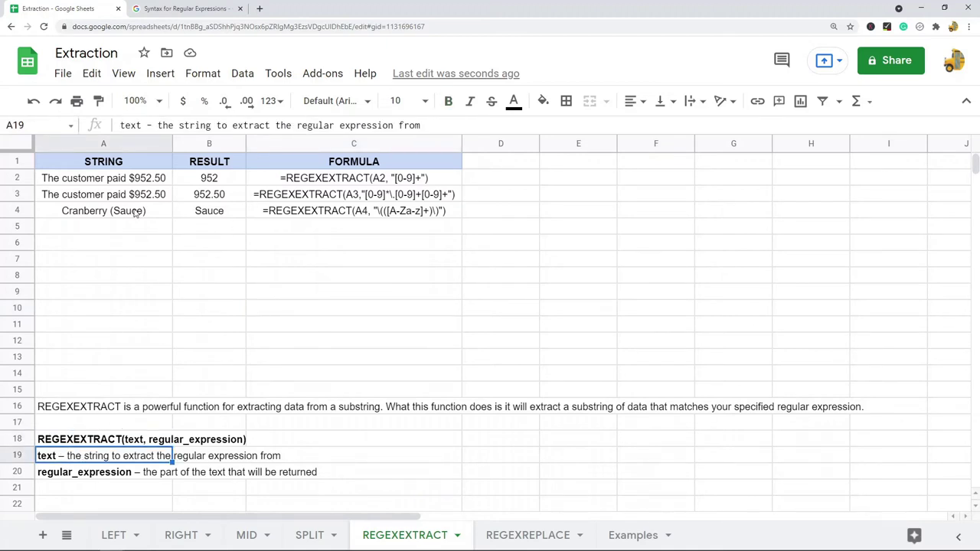
{"action": "left_click", "coordinate": [110, 476]}
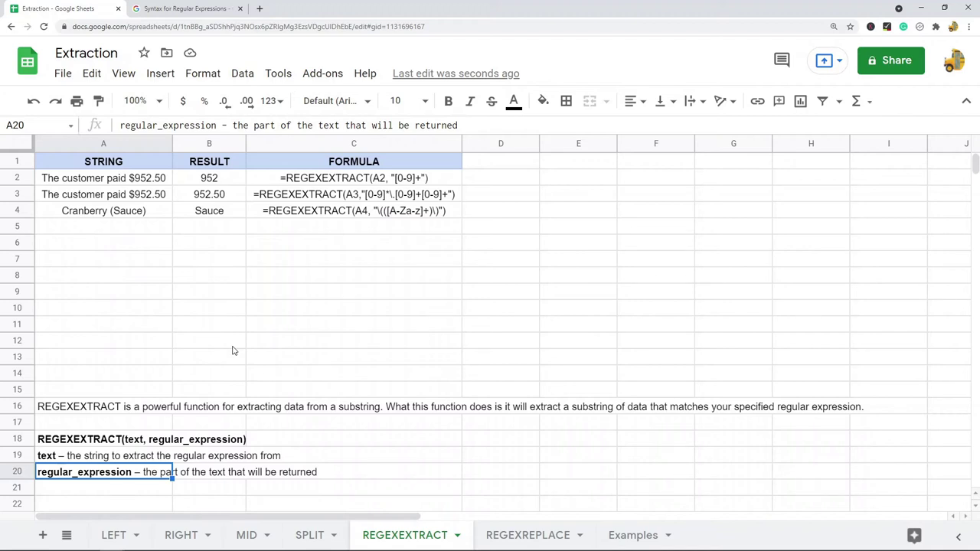
{"action": "left_click", "coordinate": [182, 7]}
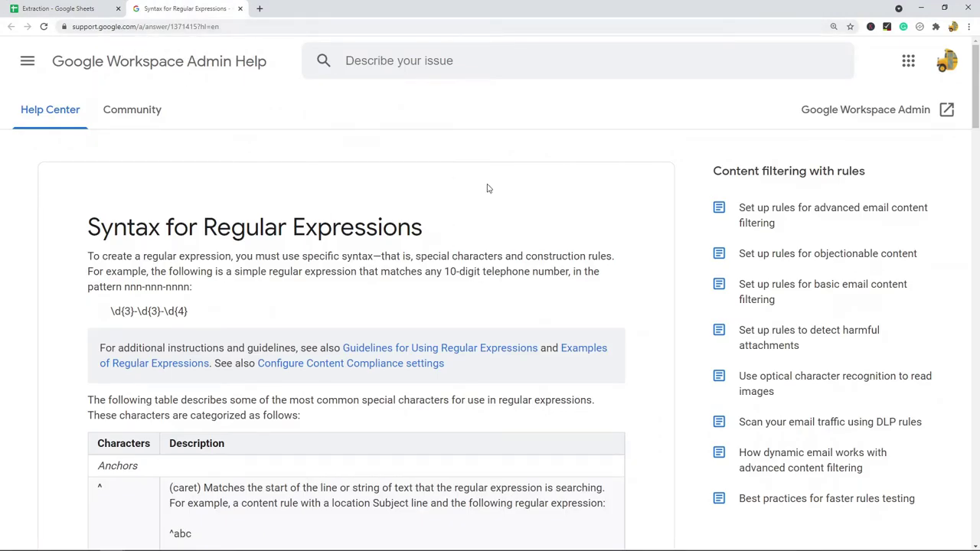
Step: Read the regex anchors and metacharacters, highlighting the [:alnum:] class and its a-z, A-Z, 0-9 ranges
{"action": "scroll", "coordinate": [473, 245], "scroll_direction": "down", "scroll_amount": 3}
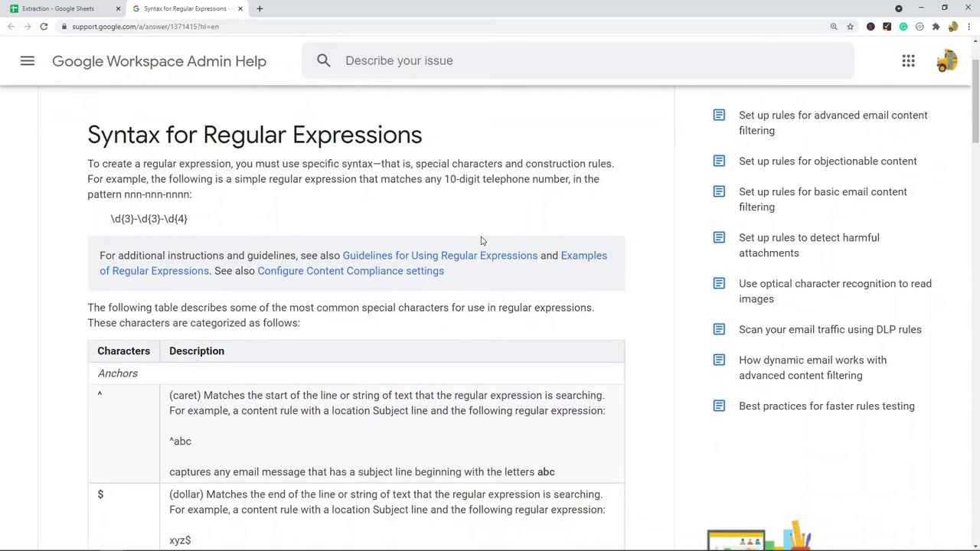
{"action": "scroll", "coordinate": [212, 270], "scroll_direction": "down", "scroll_amount": 2}
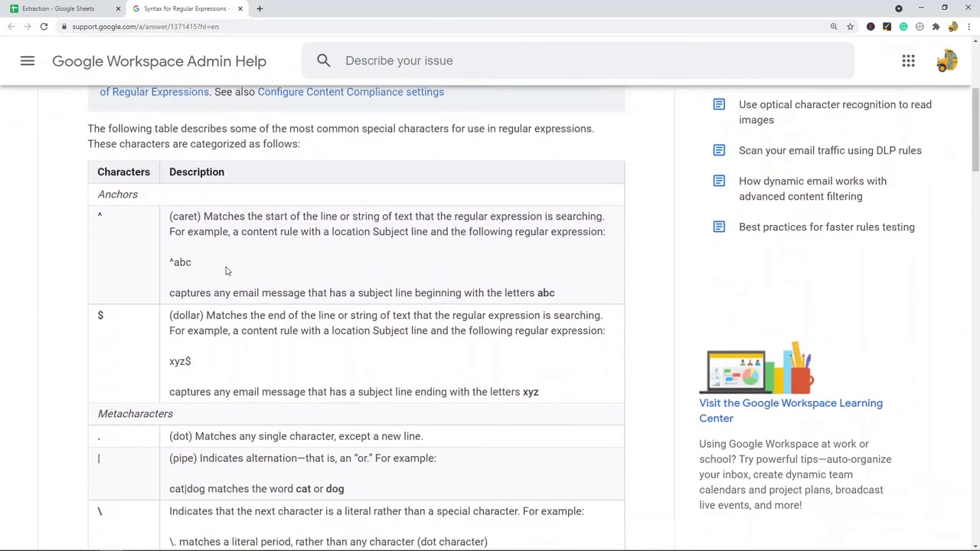
{"action": "scroll", "coordinate": [209, 305], "scroll_direction": "down", "scroll_amount": 3}
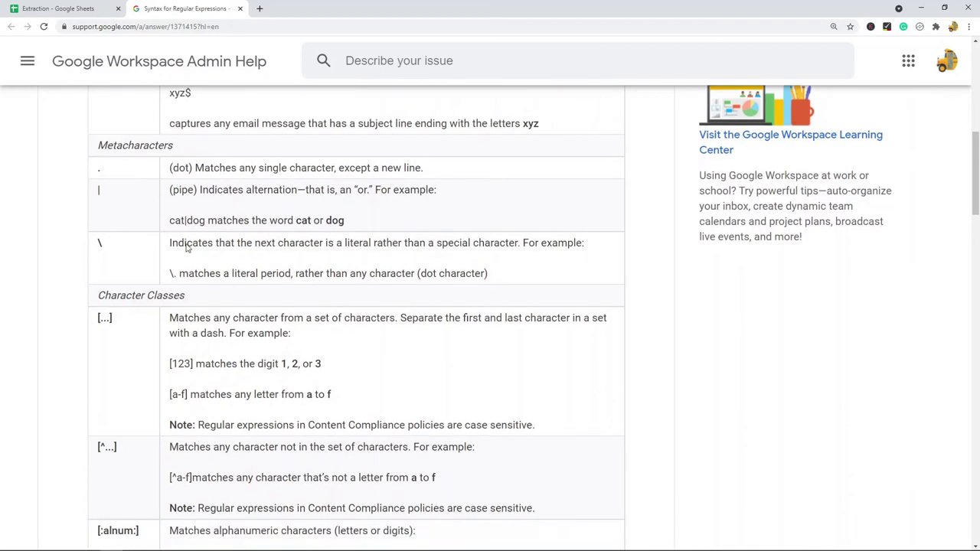
{"action": "left_click_drag", "start_coordinate": [185, 170], "coordinate": [101, 171]}
{"action": "scroll", "coordinate": [103, 206], "scroll_direction": "down", "scroll_amount": 2}
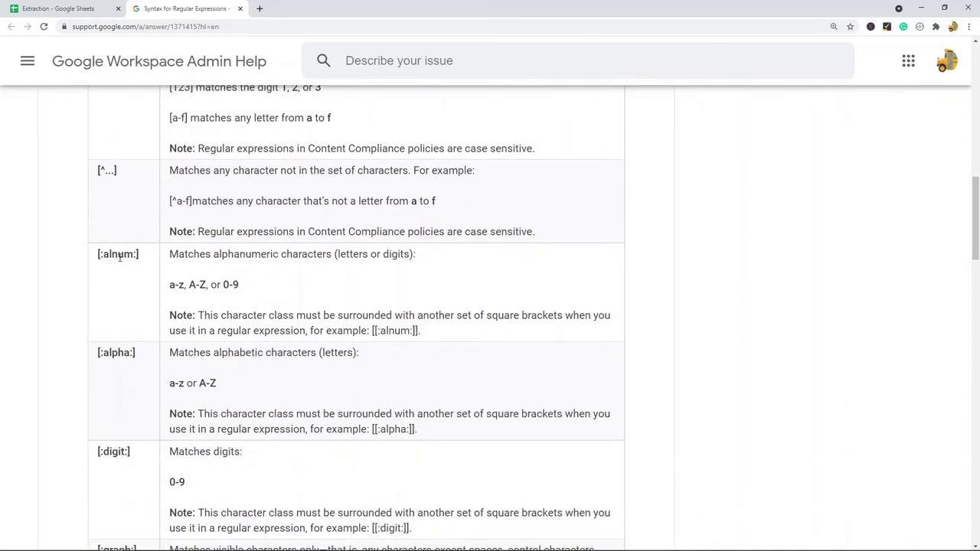
{"action": "left_click_drag", "start_coordinate": [133, 254], "coordinate": [112, 254]}
{"action": "left_click_drag", "start_coordinate": [170, 284], "coordinate": [241, 285]}
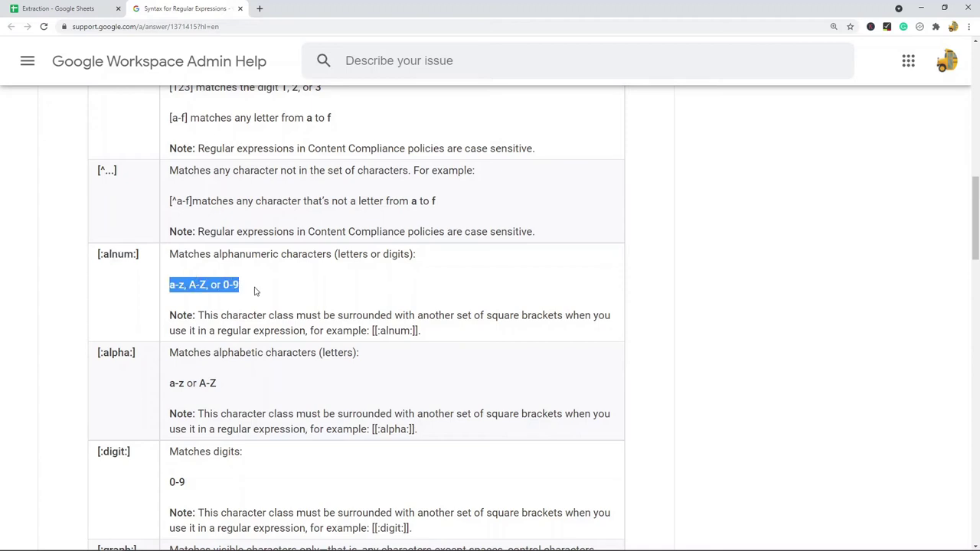
{"action": "left_click", "coordinate": [256, 290]}
Step: Scroll through the remaining character classes, then return to the Extraction spreadsheet
{"action": "scroll", "coordinate": [153, 306], "scroll_direction": "down", "scroll_amount": 2}
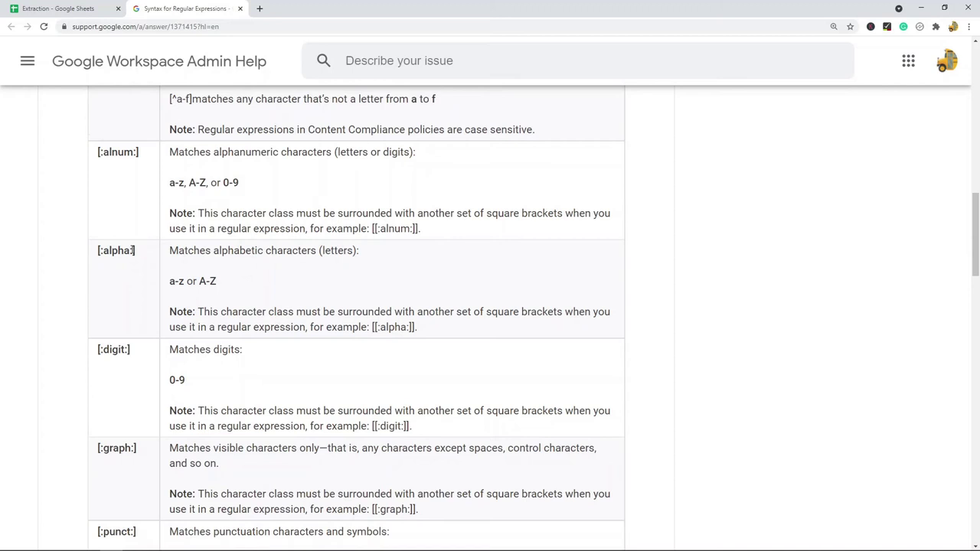
{"action": "scroll", "coordinate": [115, 346], "scroll_direction": "down", "scroll_amount": 2}
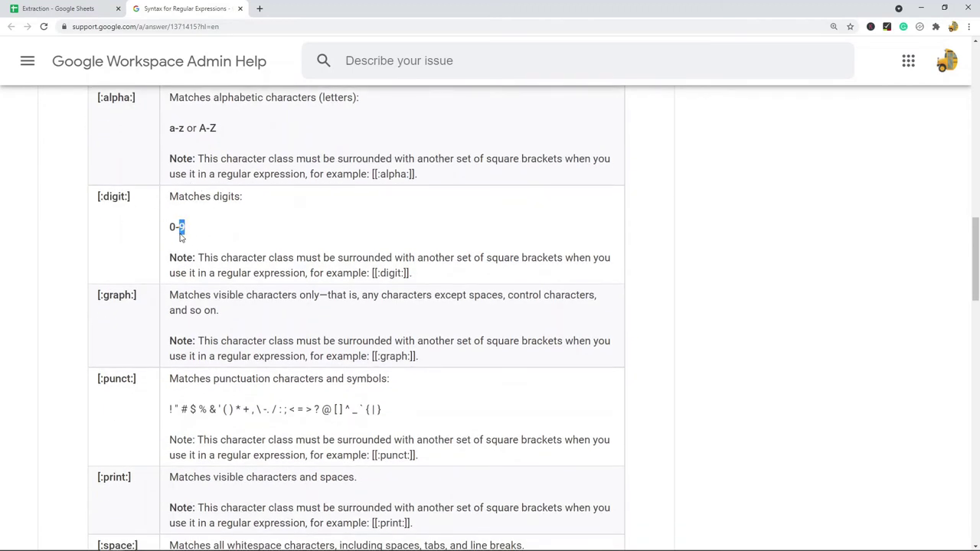
{"action": "scroll", "coordinate": [153, 253], "scroll_direction": "down", "scroll_amount": 2}
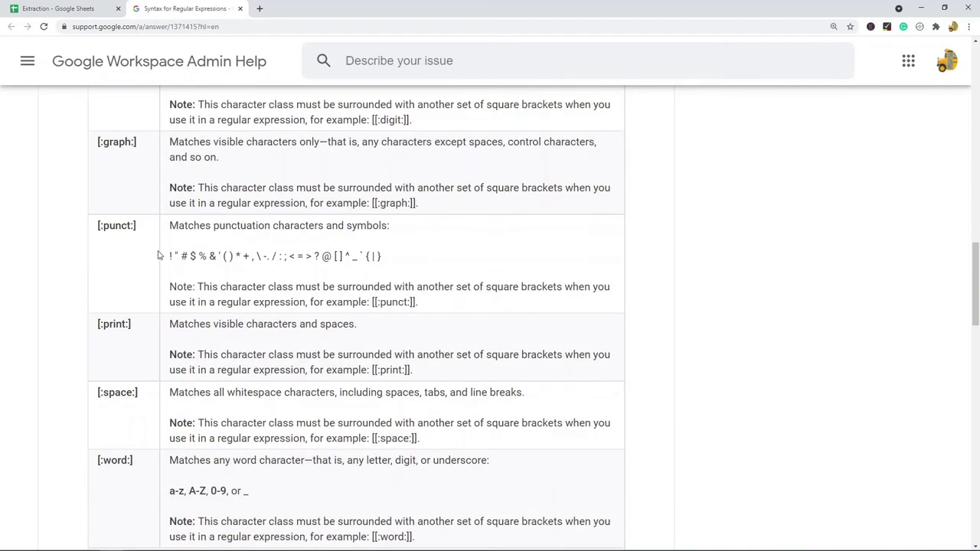
{"action": "scroll", "coordinate": [177, 260], "scroll_direction": "down", "scroll_amount": 5}
{"action": "scroll", "coordinate": [335, 248], "scroll_direction": "down", "scroll_amount": 5}
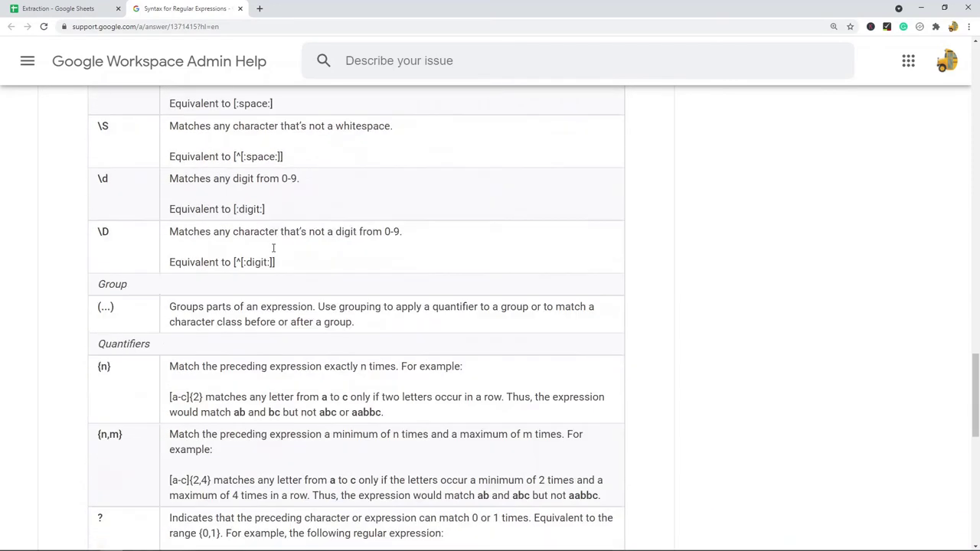
{"action": "scroll", "coordinate": [421, 254], "scroll_direction": "down", "scroll_amount": 4}
{"action": "scroll", "coordinate": [418, 268], "scroll_direction": "up", "scroll_amount": 15}
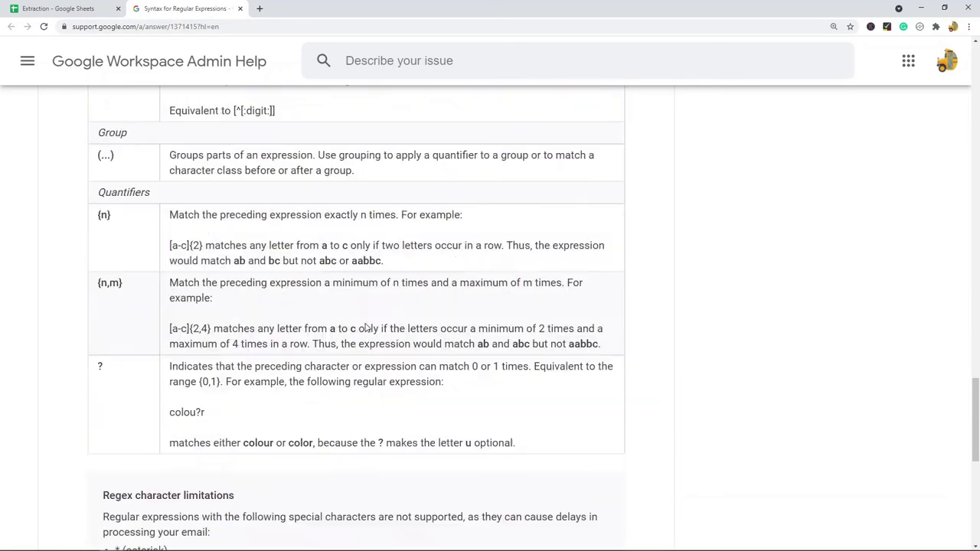
{"action": "scroll", "coordinate": [414, 283], "scroll_direction": "up", "scroll_amount": 15}
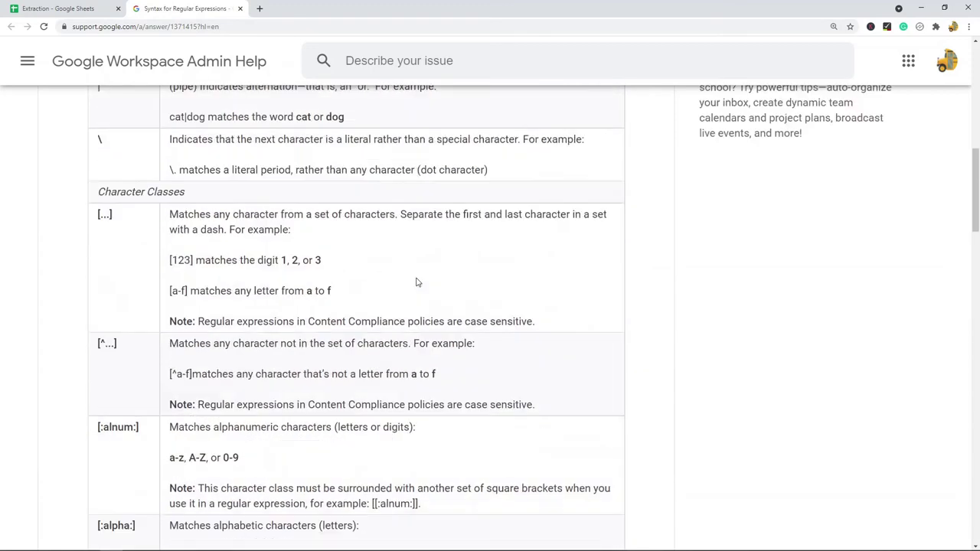
{"action": "scroll", "coordinate": [442, 260], "scroll_direction": "down", "scroll_amount": 3}
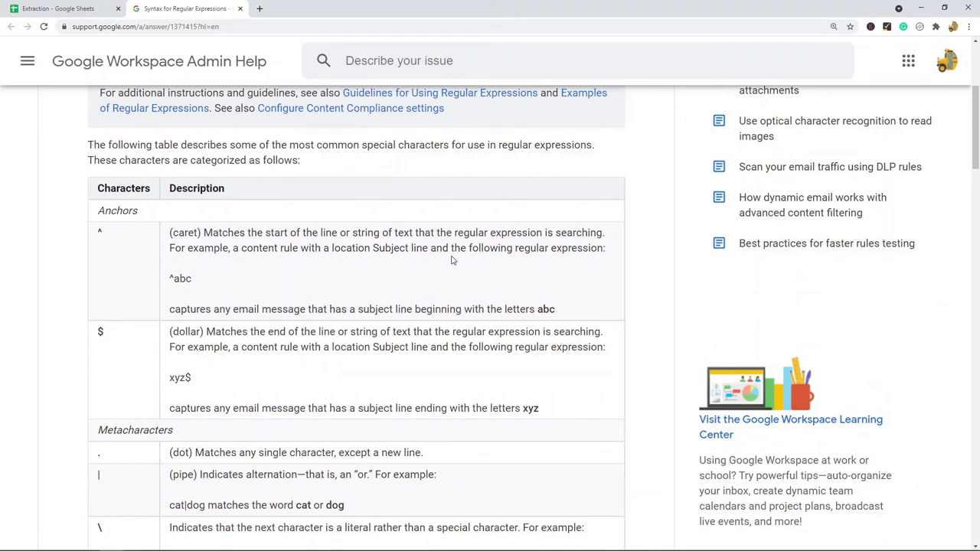
{"action": "scroll", "coordinate": [417, 268], "scroll_direction": "down", "scroll_amount": 4}
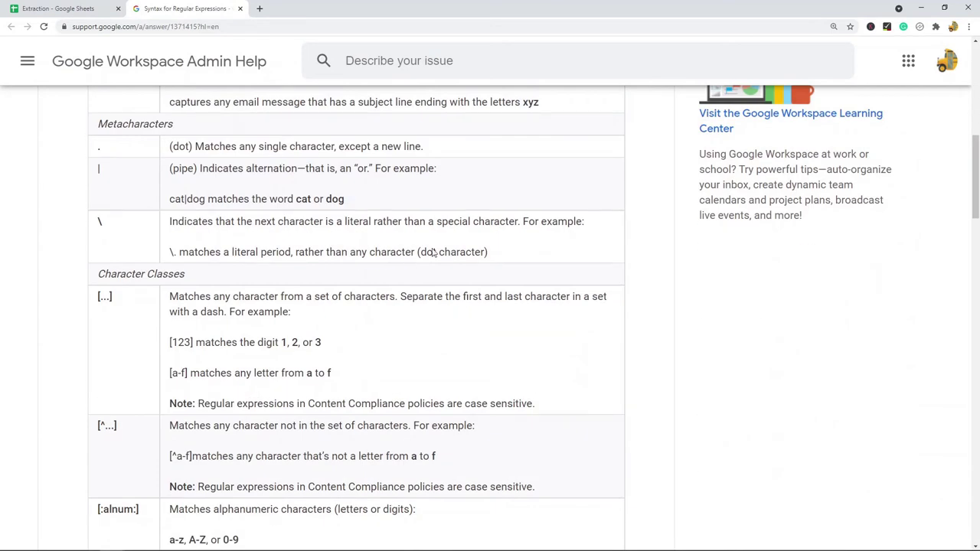
{"action": "scroll", "coordinate": [433, 252], "scroll_direction": "down", "scroll_amount": 3}
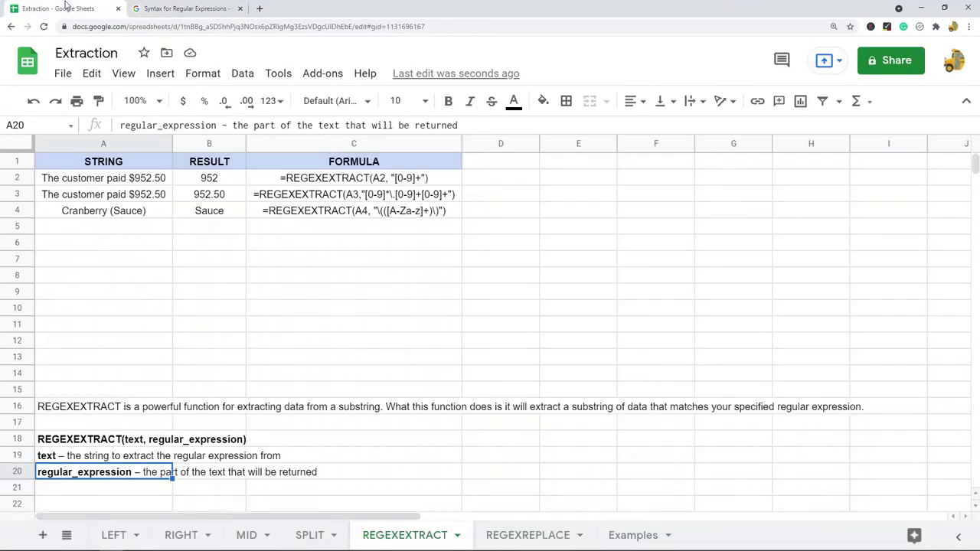
{"action": "left_click", "coordinate": [90, 8]}
{"action": "left_click", "coordinate": [225, 180]}
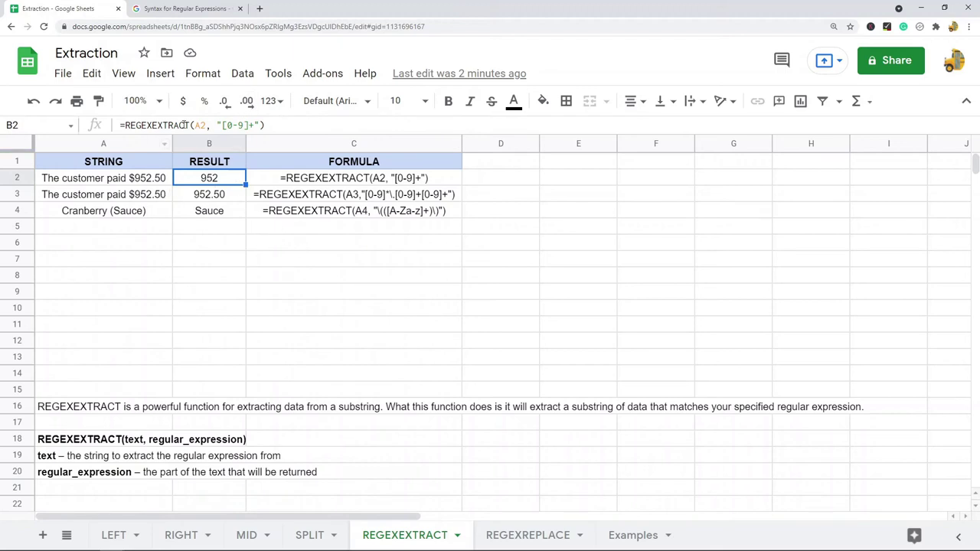
{"action": "left_click", "coordinate": [203, 124]}
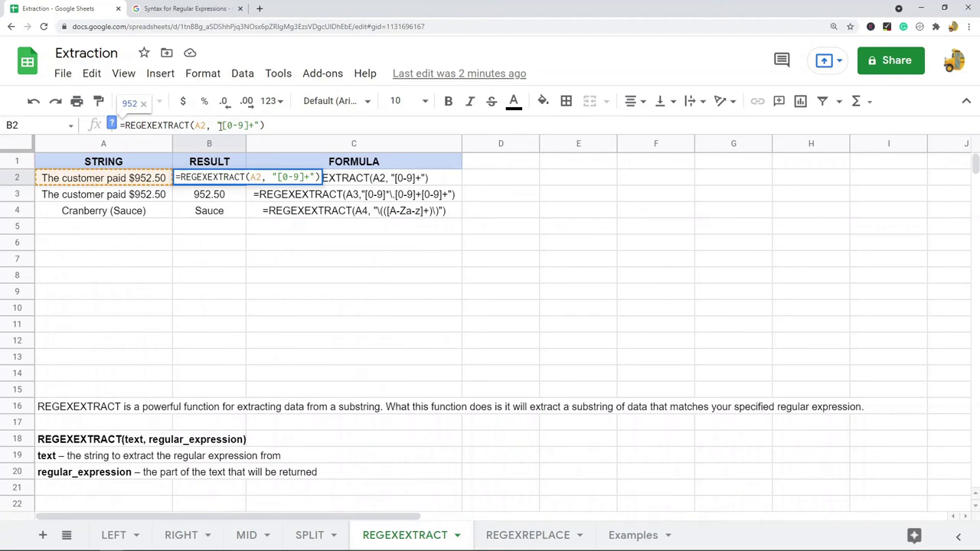
{"action": "left_click_drag", "start_coordinate": [222, 125], "coordinate": [255, 125]}
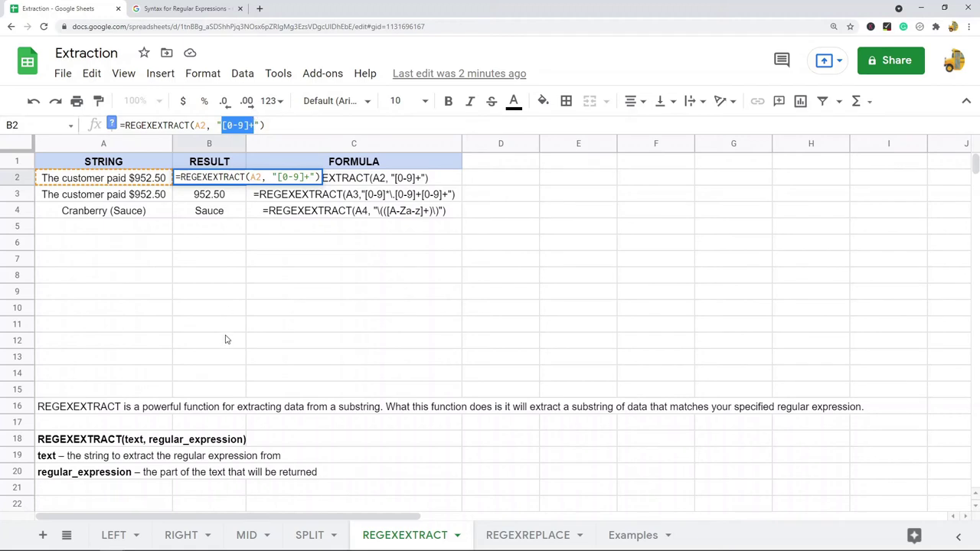
{"action": "key", "text": "Escape"}
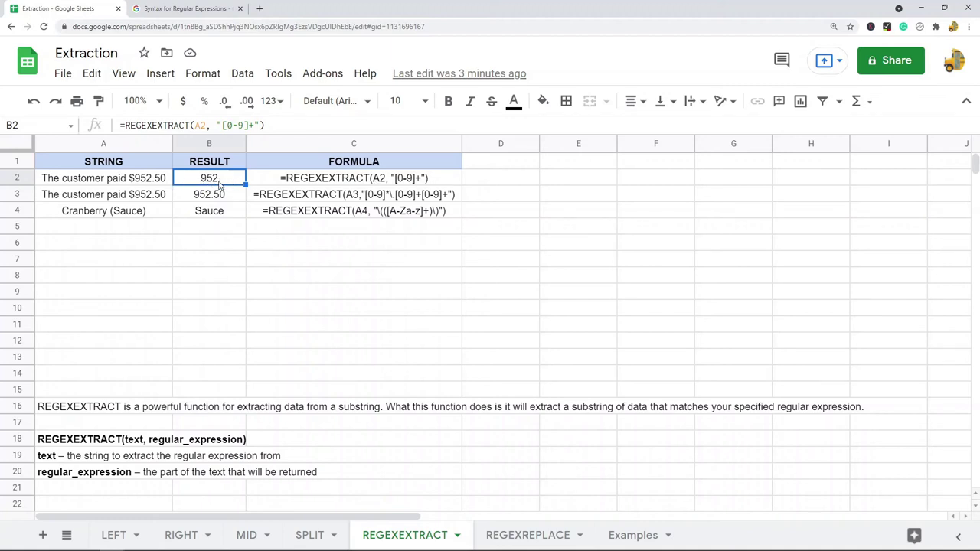
{"action": "left_click", "coordinate": [205, 199]}
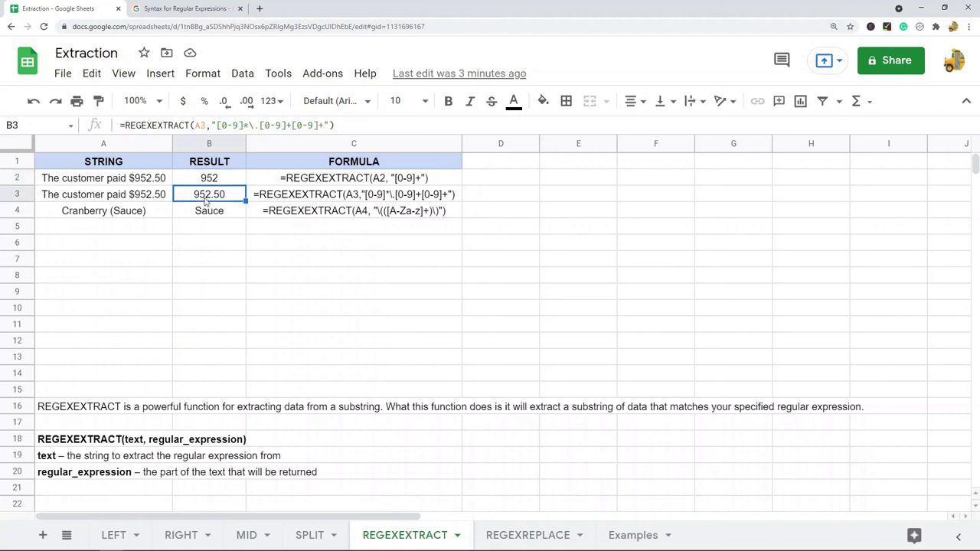
{"action": "left_click", "coordinate": [406, 201]}
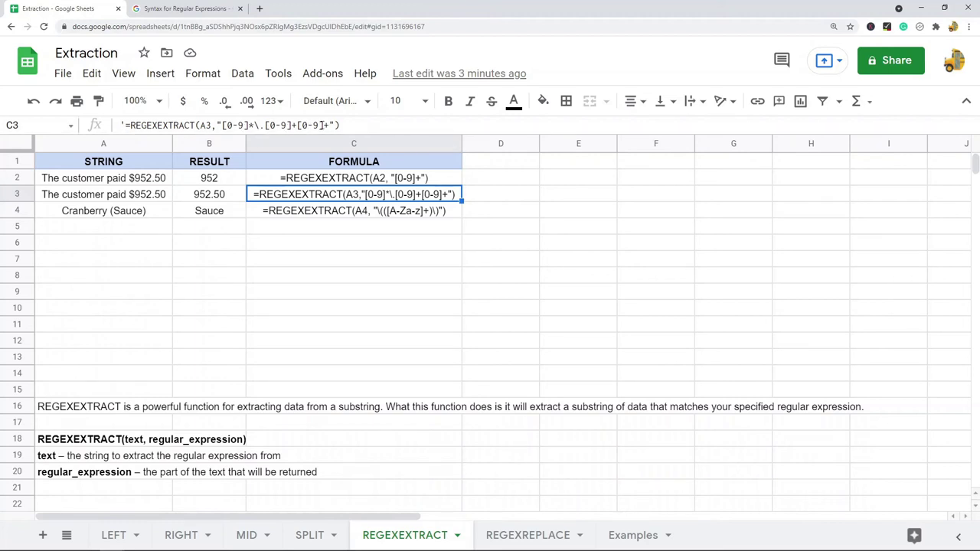
{"action": "left_click", "coordinate": [226, 241]}
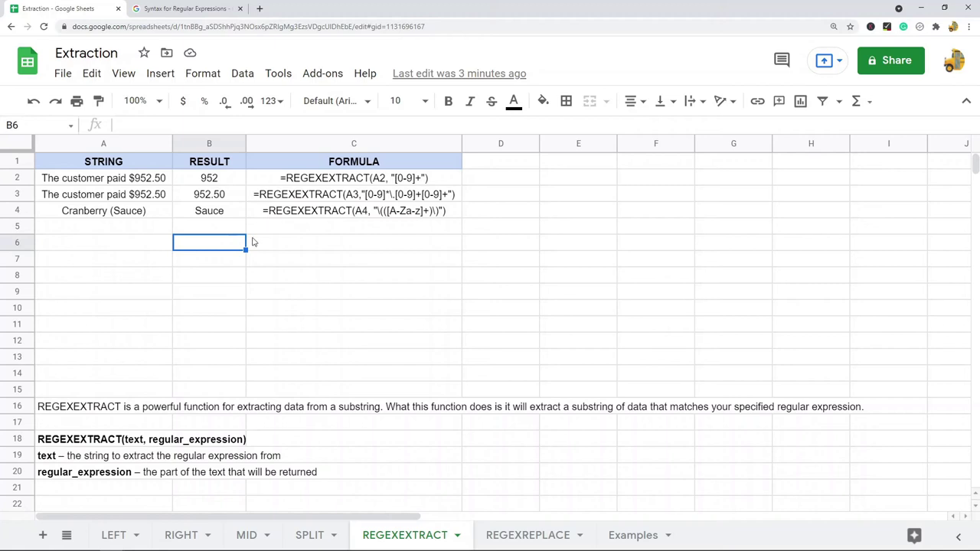
{"action": "left_click", "coordinate": [322, 216]}
{"action": "left_click", "coordinate": [159, 217]}
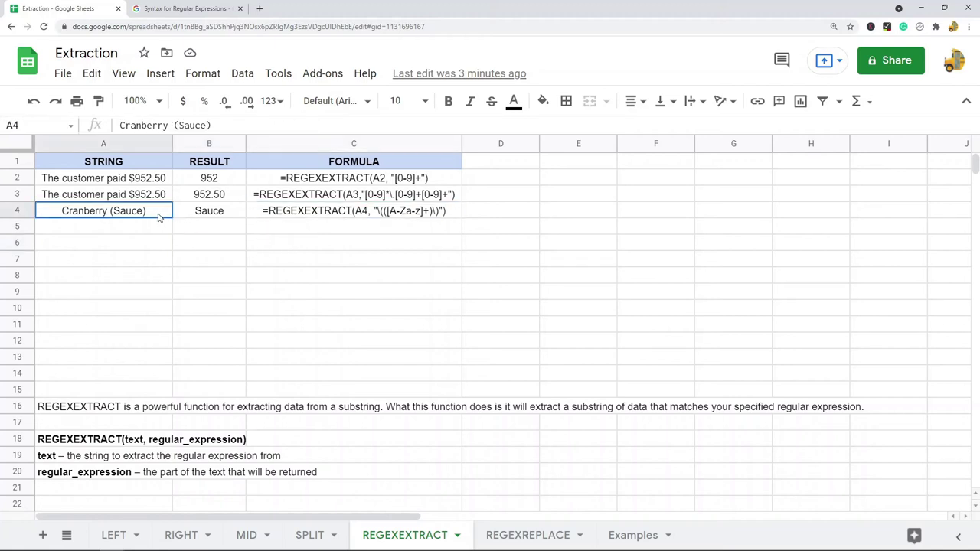
{"action": "double_click", "coordinate": [192, 125]}
{"action": "left_click", "coordinate": [350, 264]}
{"action": "left_click", "coordinate": [367, 219]}
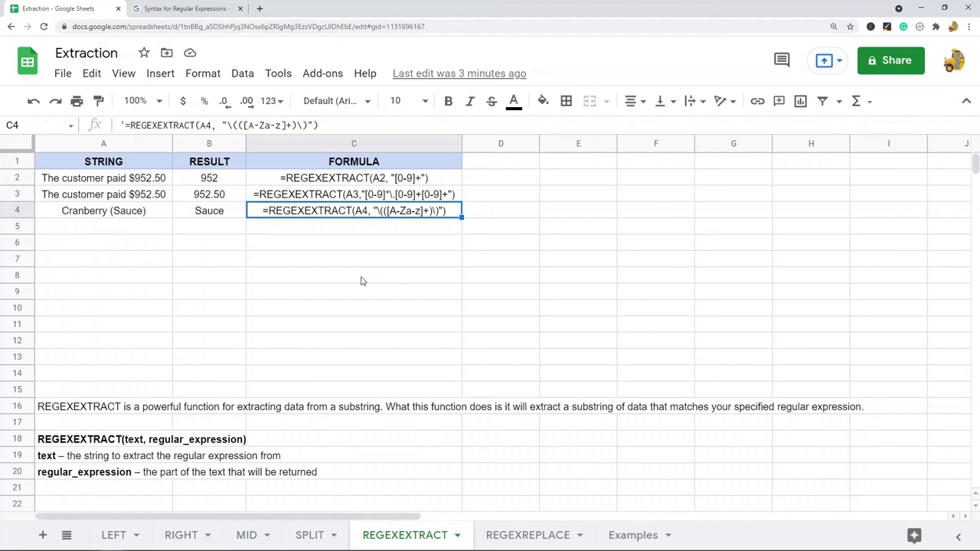
{"action": "left_click", "coordinate": [392, 184]}
{"action": "left_click", "coordinate": [187, 8]}
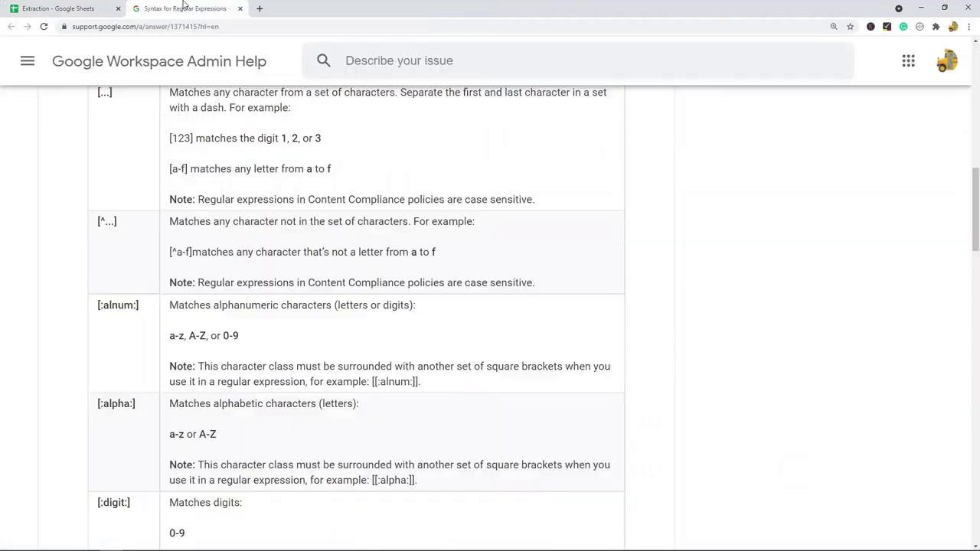
{"action": "scroll", "coordinate": [433, 255], "scroll_direction": "up", "scroll_amount": 9}
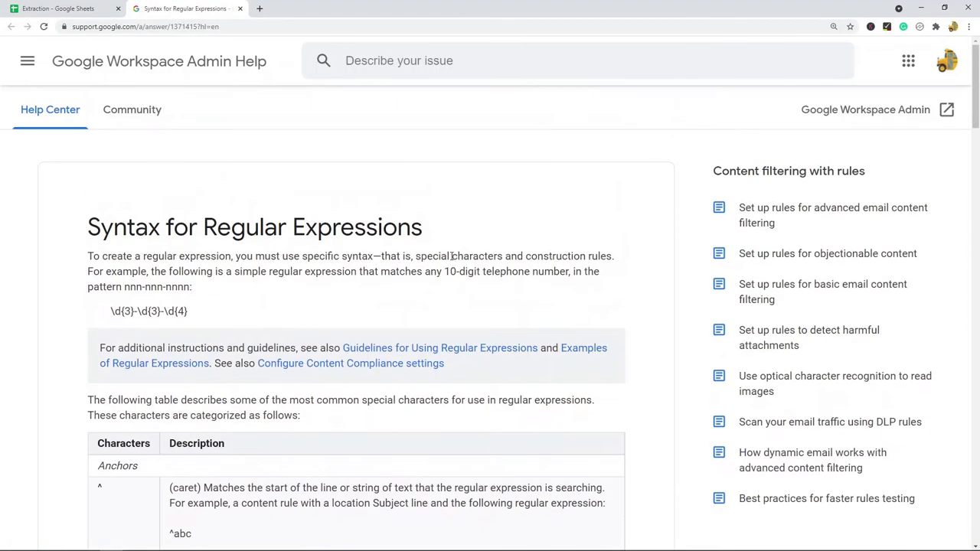
{"action": "scroll", "coordinate": [459, 229], "scroll_direction": "down", "scroll_amount": 15}
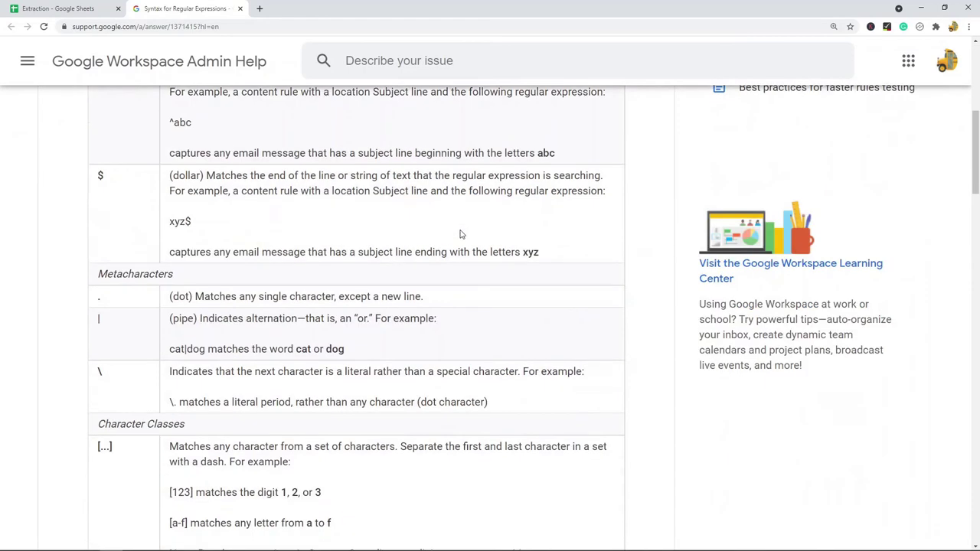
{"action": "scroll", "coordinate": [475, 295], "scroll_direction": "down", "scroll_amount": 5}
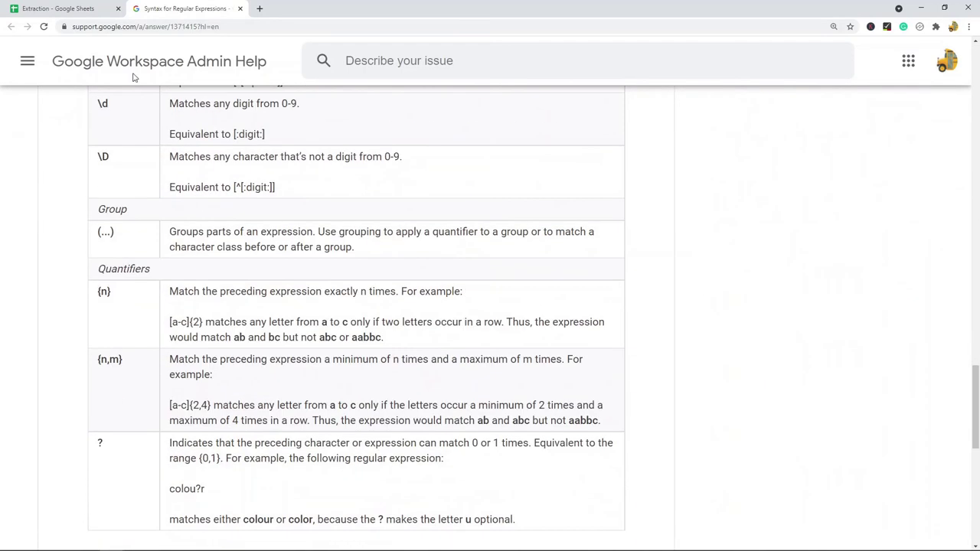
{"action": "left_click", "coordinate": [98, 7]}
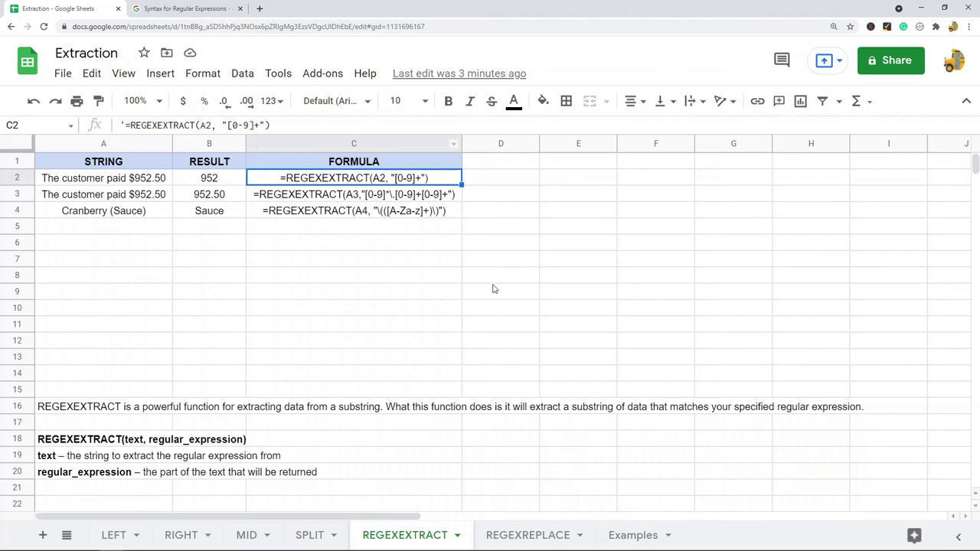
Step: Deselect the table and show the REGEXREPLACE sheet of the Extraction workbook
{"action": "left_click", "coordinate": [451, 274]}
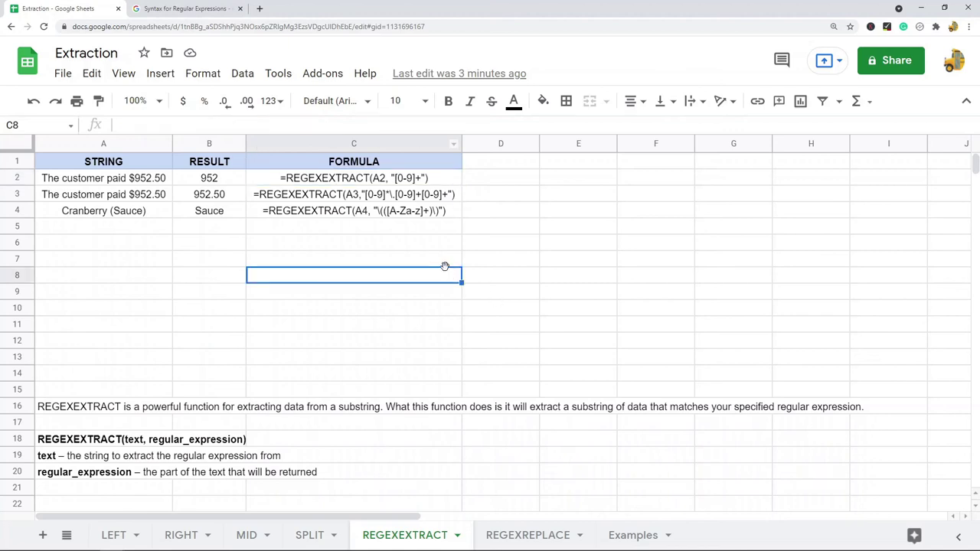
{"action": "left_click", "coordinate": [538, 535]}
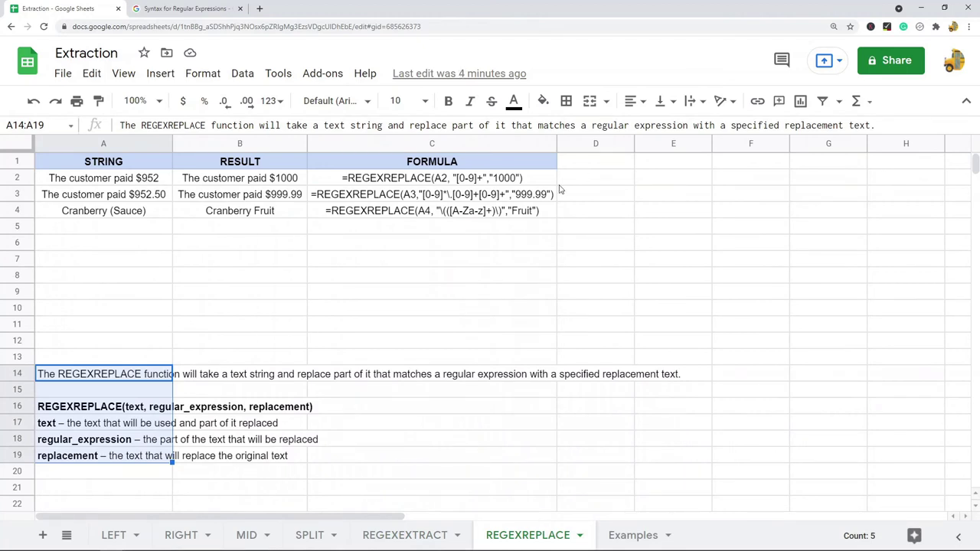
{"action": "left_click", "coordinate": [431, 314]}
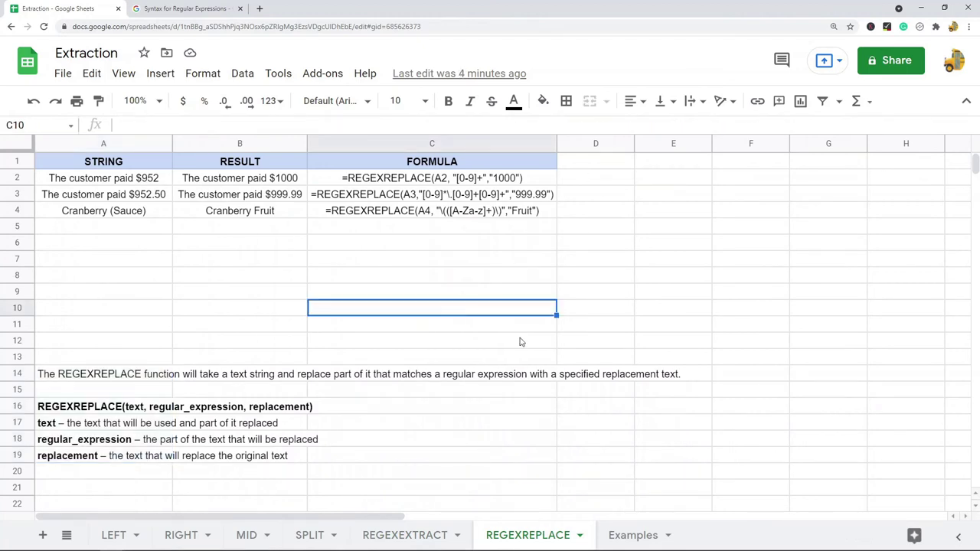
{"action": "left_click", "coordinate": [108, 378]}
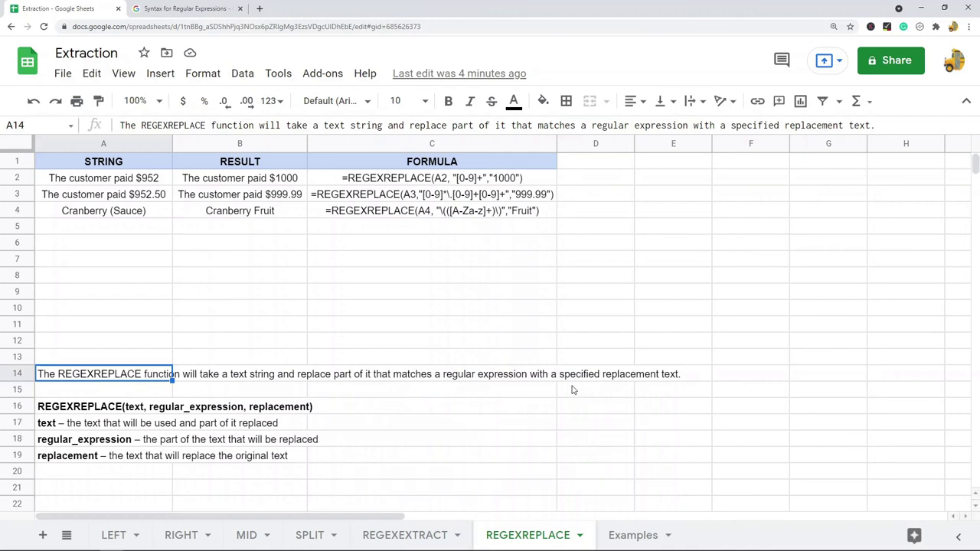
{"action": "left_click", "coordinate": [88, 413]}
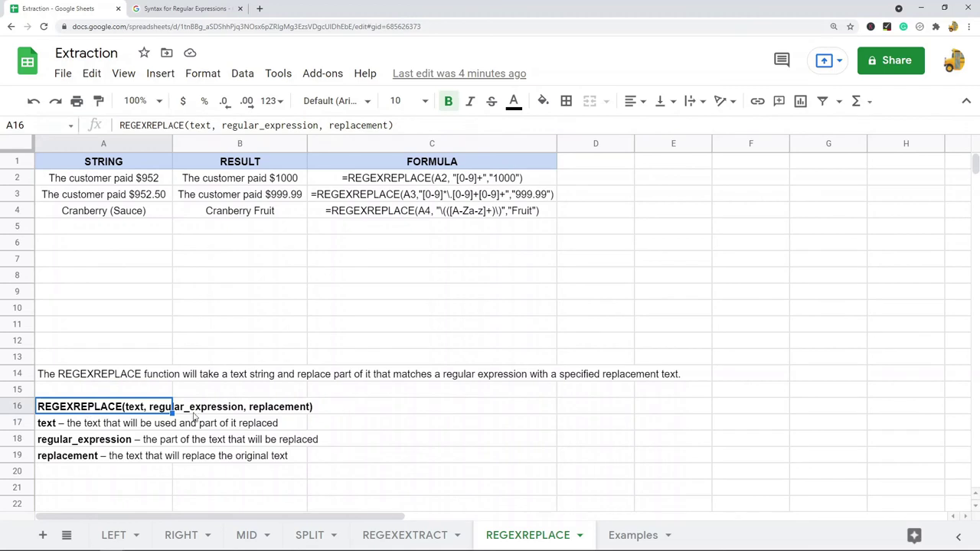
{"action": "left_click_drag", "start_coordinate": [214, 125], "coordinate": [189, 125]}
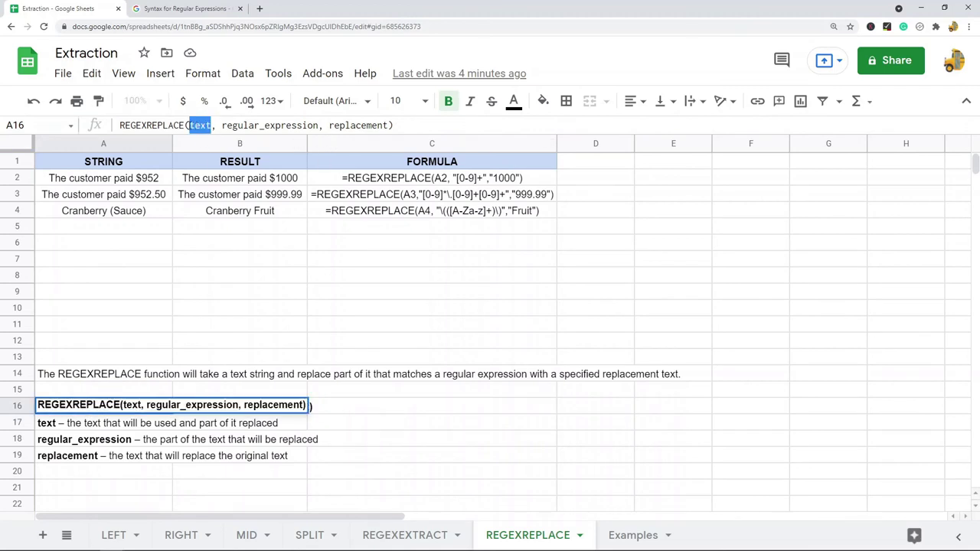
{"action": "left_click_drag", "start_coordinate": [318, 125], "coordinate": [213, 127]}
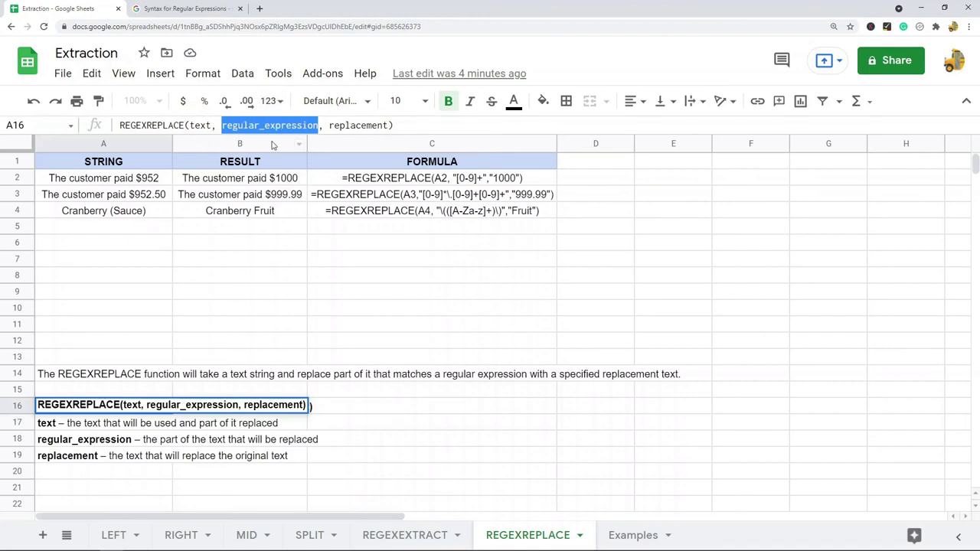
{"action": "left_click_drag", "start_coordinate": [329, 124], "coordinate": [392, 125]}
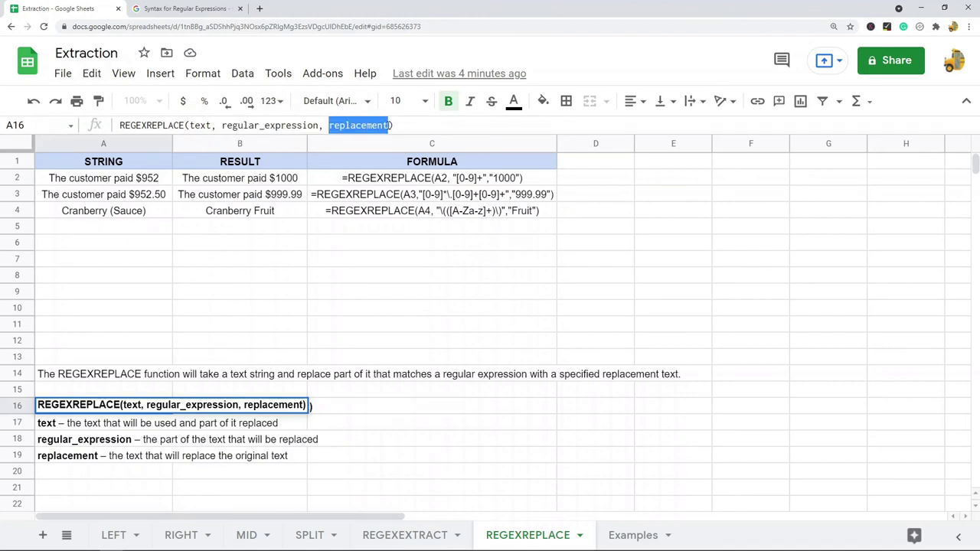
{"action": "left_click", "coordinate": [271, 281]}
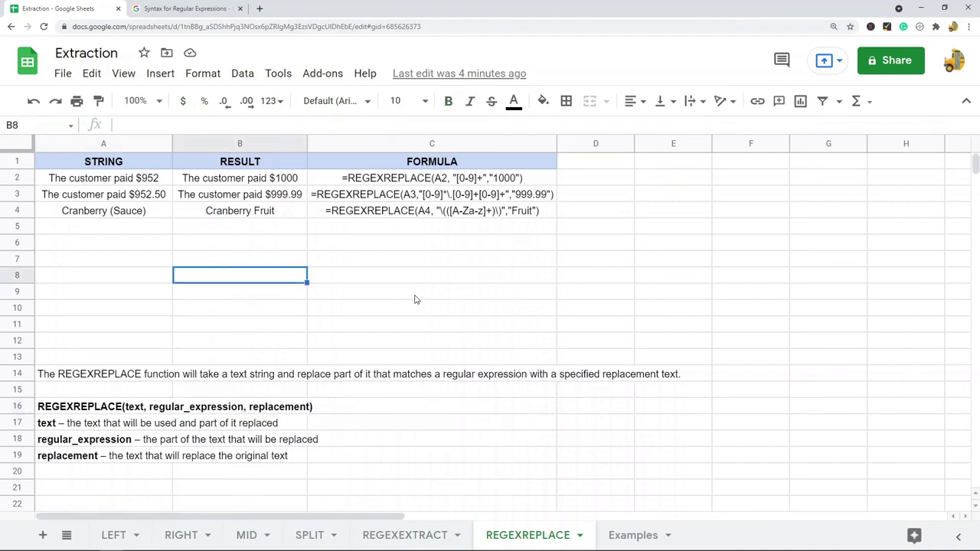
{"action": "left_click", "coordinate": [435, 185]}
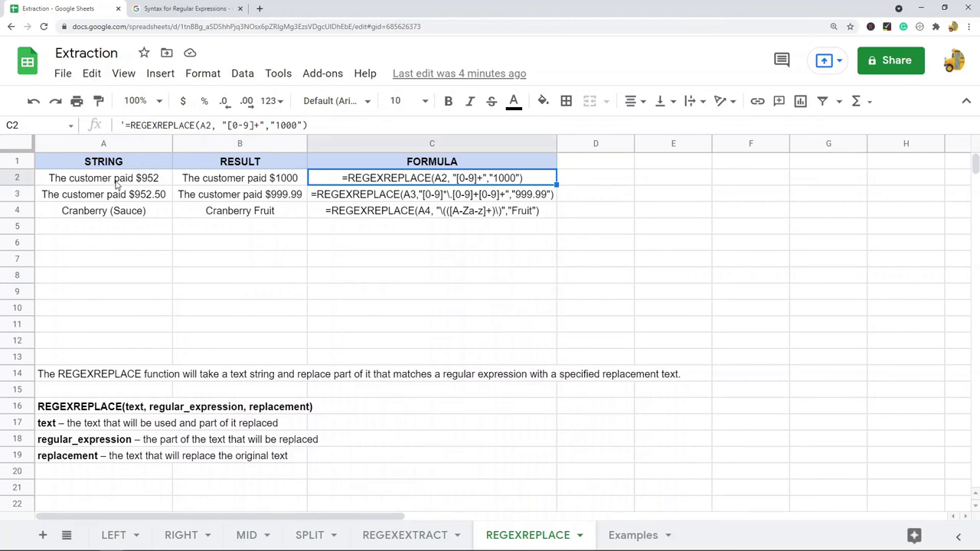
{"action": "left_click_drag", "start_coordinate": [260, 125], "coordinate": [283, 125]}
{"action": "left_click", "coordinate": [252, 265]}
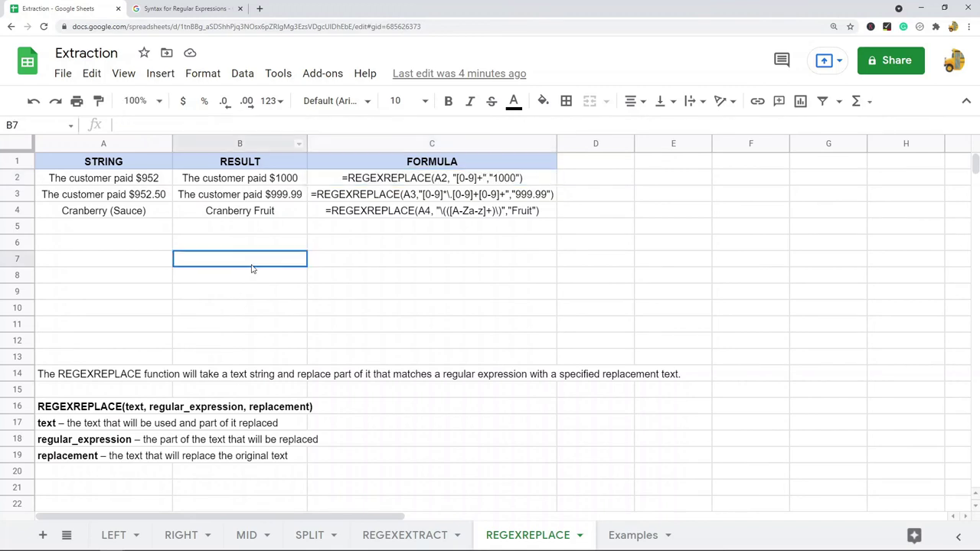
{"action": "left_click", "coordinate": [121, 184]}
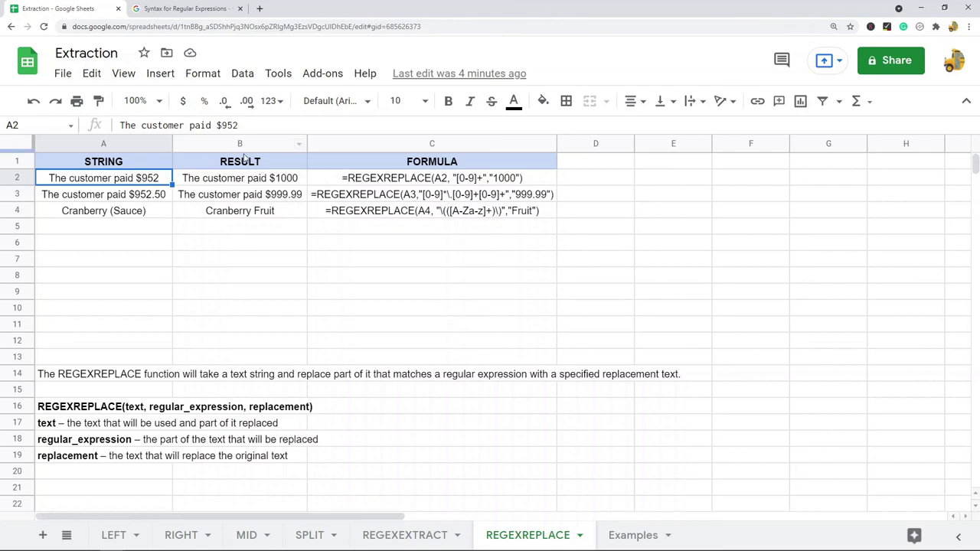
{"action": "left_click", "coordinate": [258, 181]}
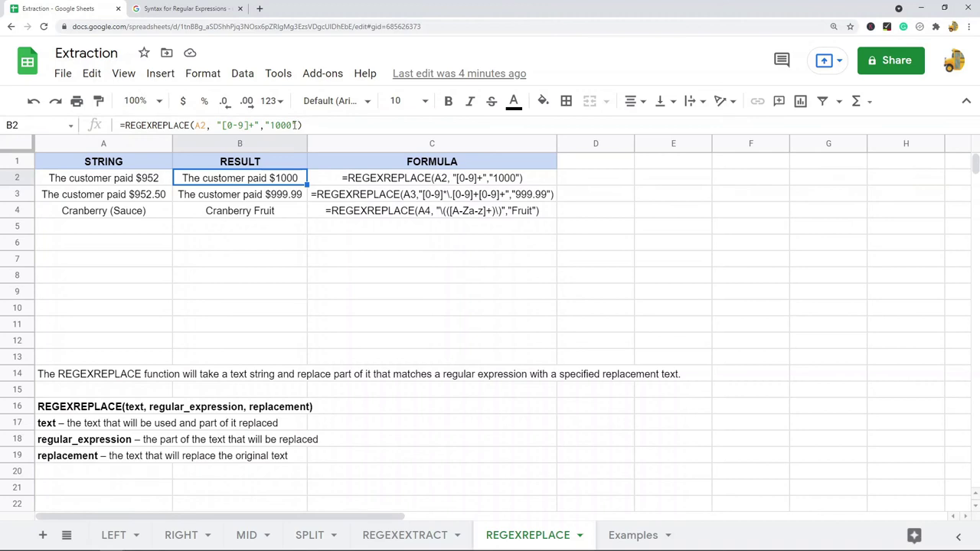
{"action": "left_click", "coordinate": [288, 198]}
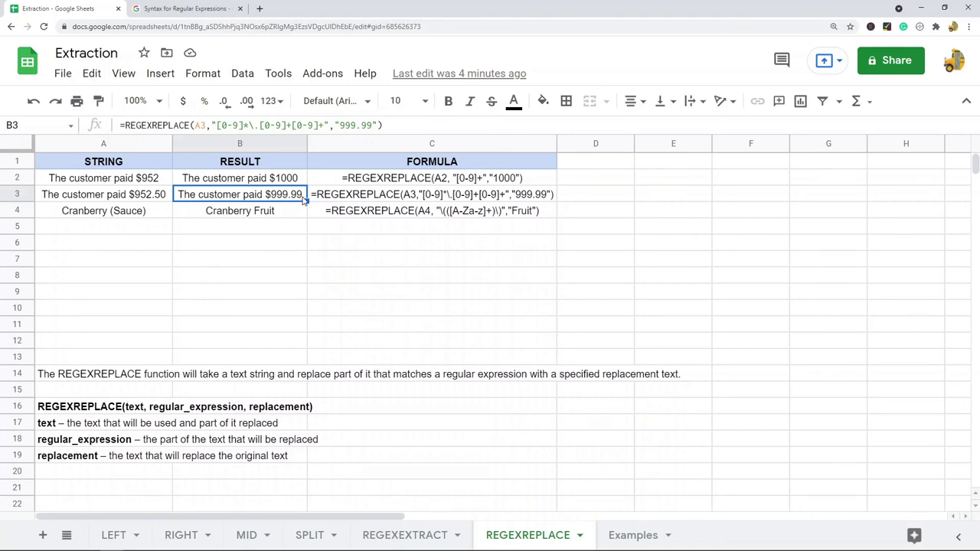
Step: Examine B3's REGEXREPLACE pattern and its 999.99 replacement, then view C4's formula text
{"action": "left_click", "coordinate": [148, 202]}
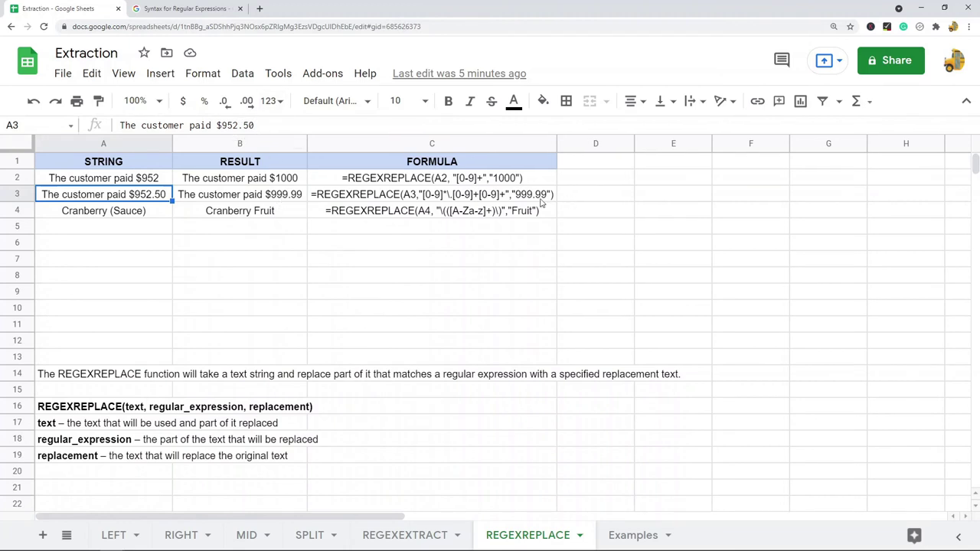
{"action": "left_click", "coordinate": [294, 202]}
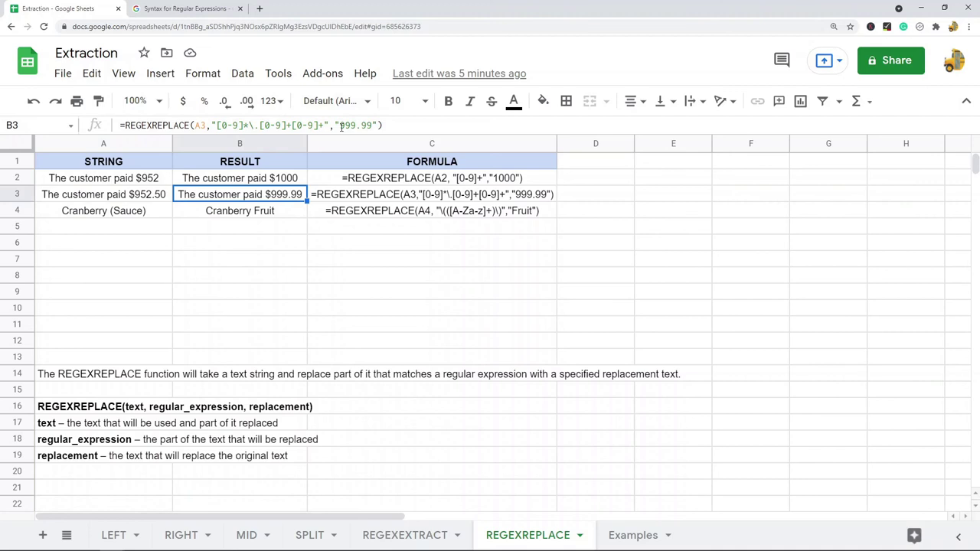
{"action": "left_click_drag", "start_coordinate": [336, 125], "coordinate": [217, 125]}
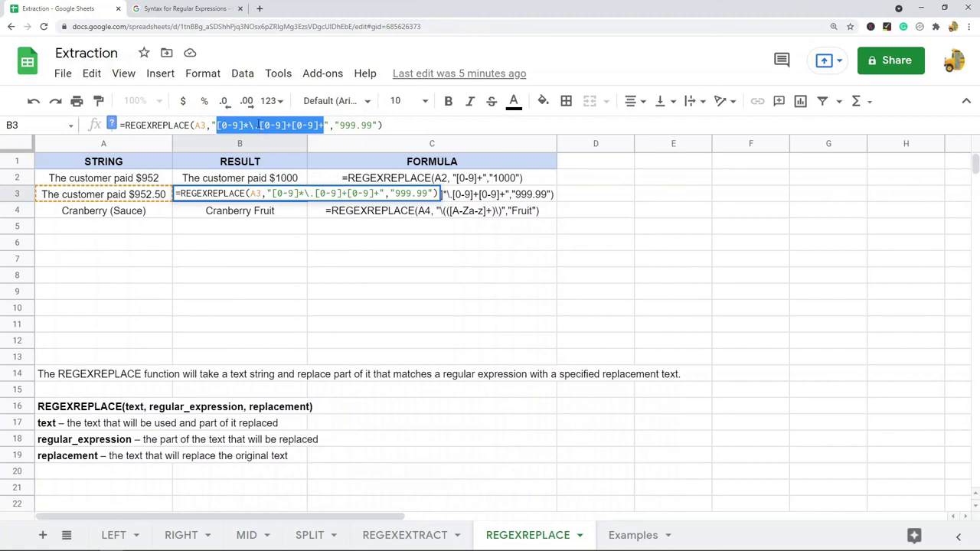
{"action": "left_click_drag", "start_coordinate": [337, 125], "coordinate": [372, 125]}
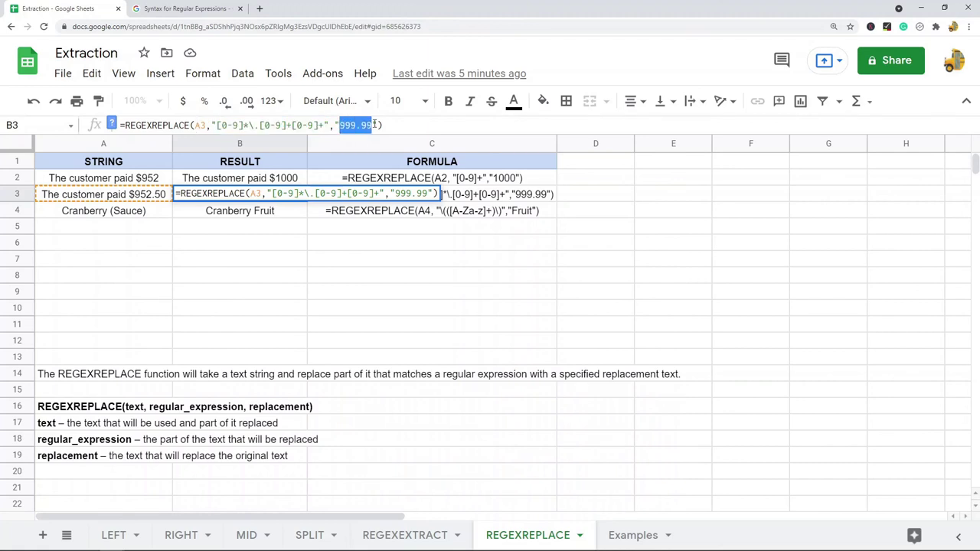
{"action": "left_click", "coordinate": [294, 276]}
{"action": "left_click", "coordinate": [343, 214]}
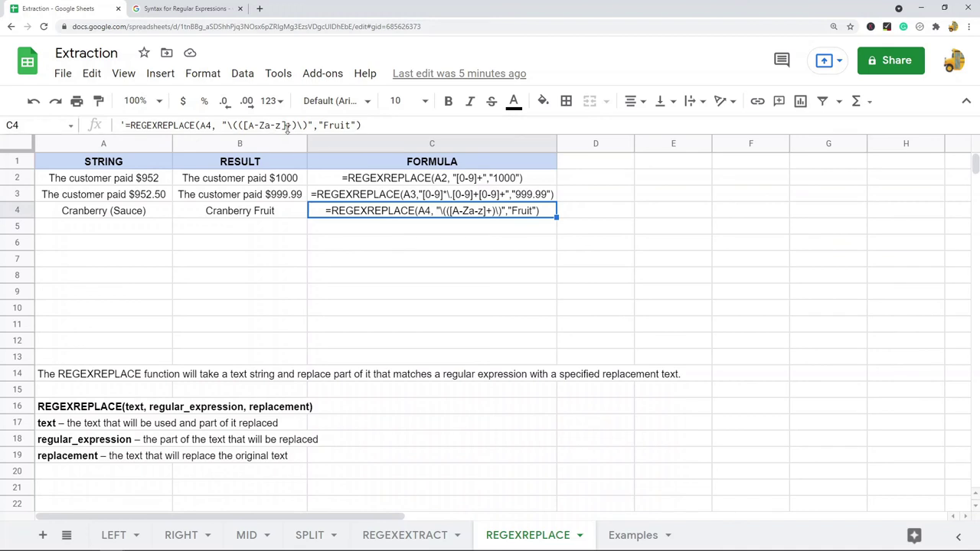
Step: Check the Fruit replacement in C4 and B4's Cranberry Fruit result, then show the Examples sheet
{"action": "left_click_drag", "start_coordinate": [318, 125], "coordinate": [350, 125]}
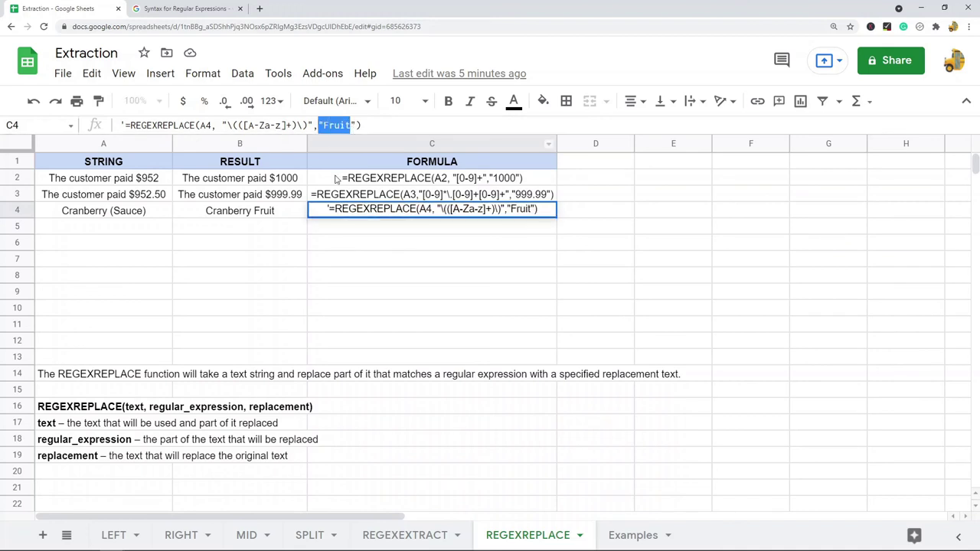
{"action": "left_click", "coordinate": [249, 215]}
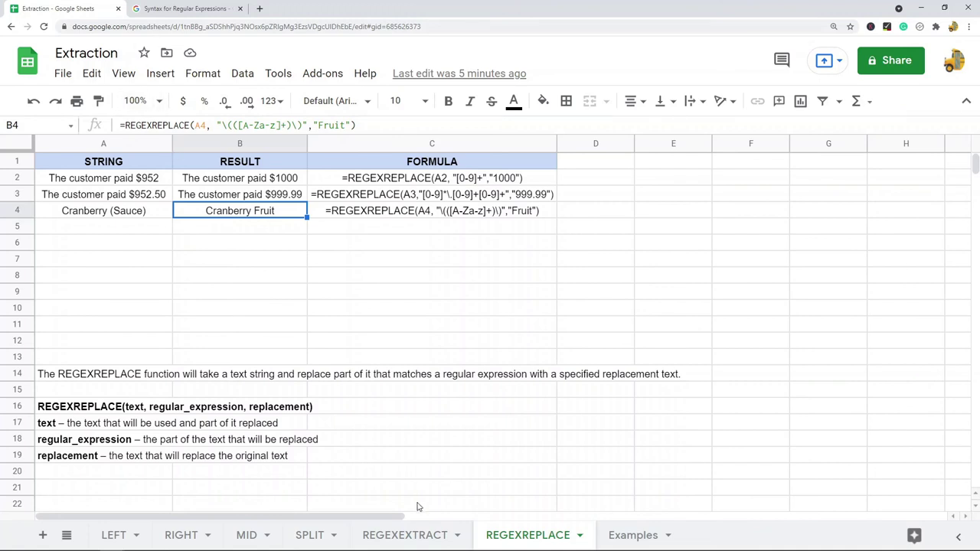
{"action": "left_click", "coordinate": [632, 535]}
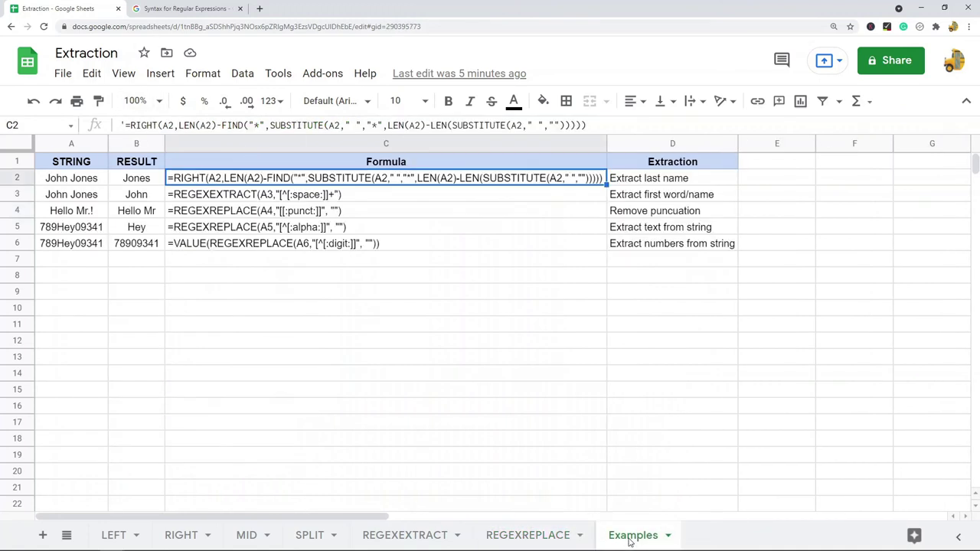
{"action": "left_click", "coordinate": [413, 331]}
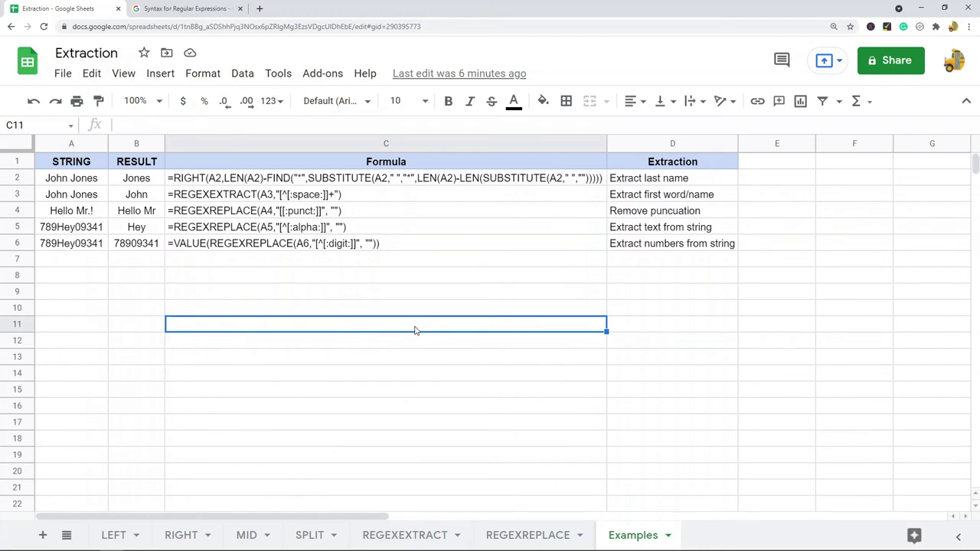
{"action": "left_click", "coordinate": [673, 181]}
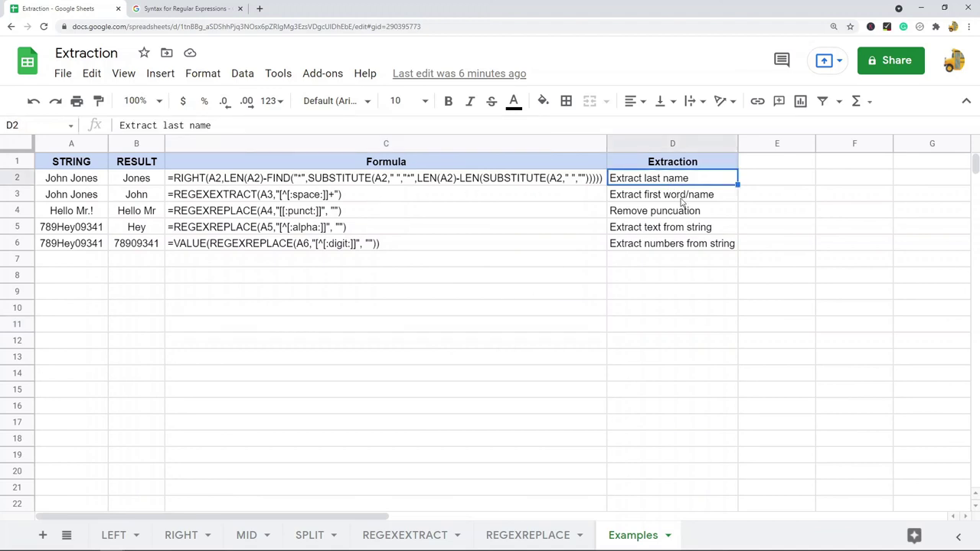
{"action": "left_click", "coordinate": [126, 182]}
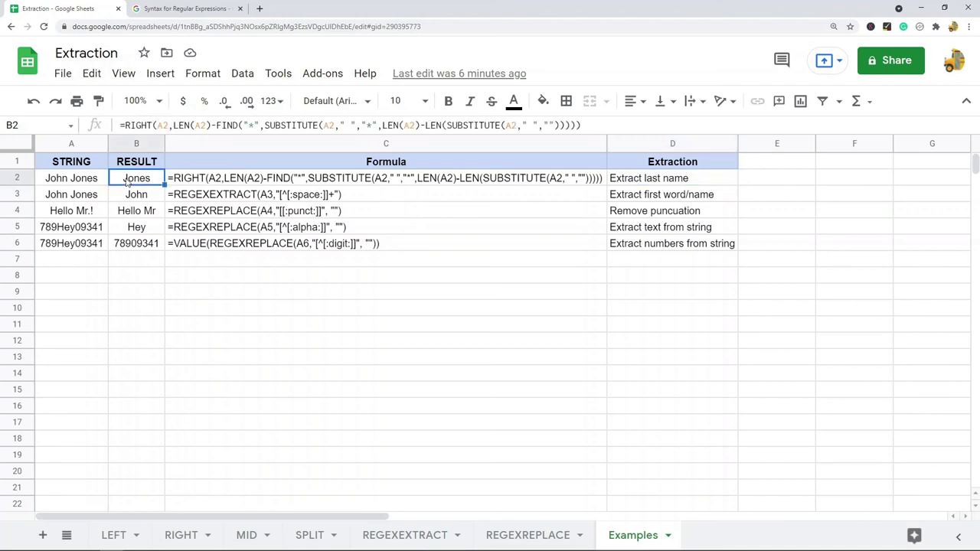
{"action": "left_click", "coordinate": [81, 183]}
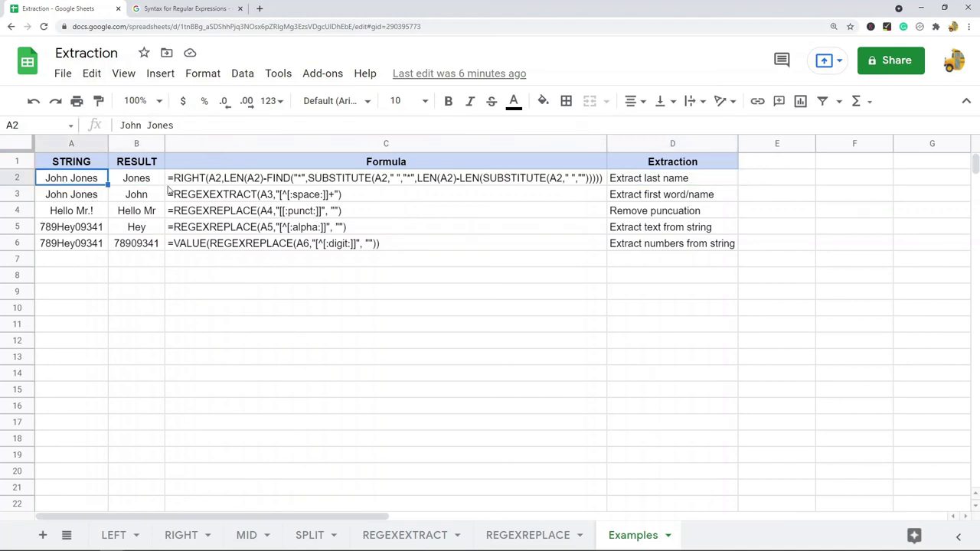
{"action": "left_click", "coordinate": [232, 184]}
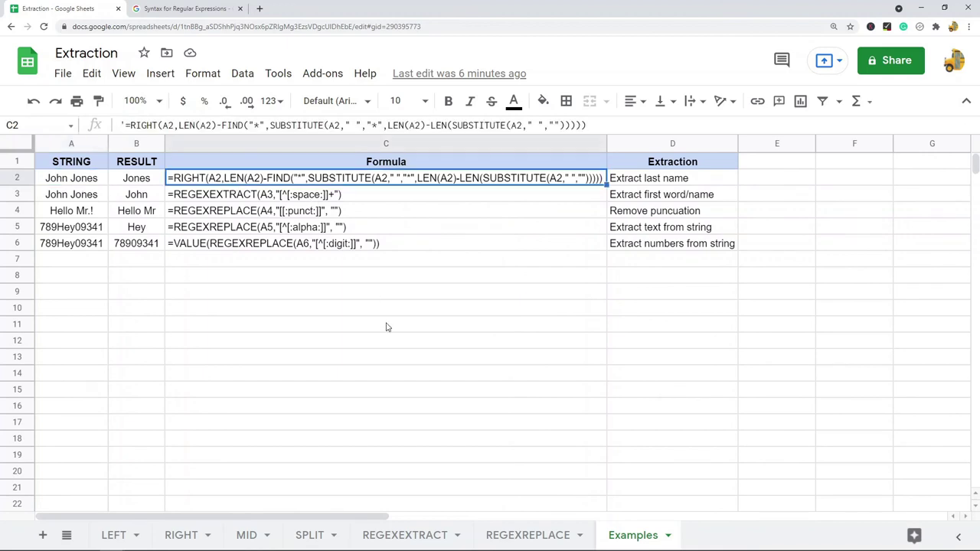
{"action": "left_click", "coordinate": [63, 182]}
{"action": "left_click", "coordinate": [153, 181]}
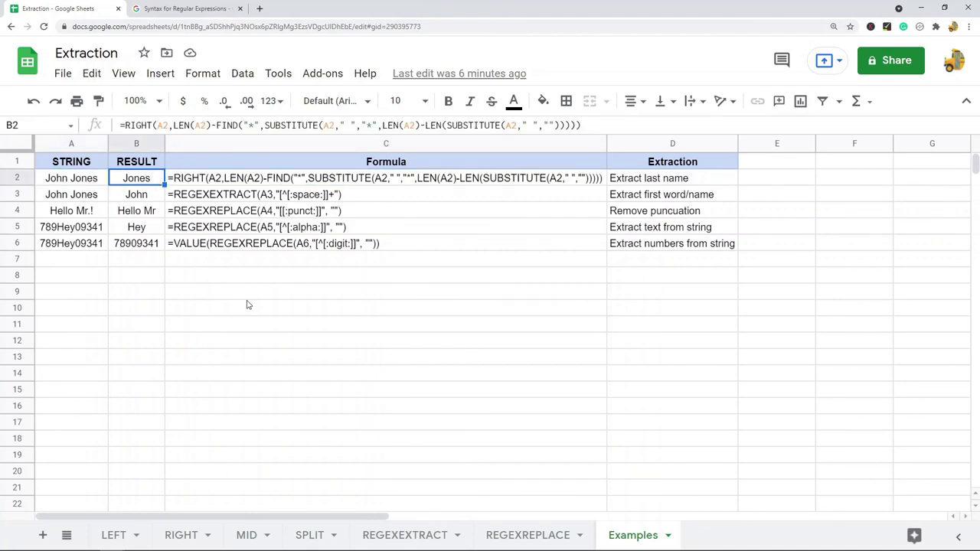
{"action": "left_click", "coordinate": [626, 202]}
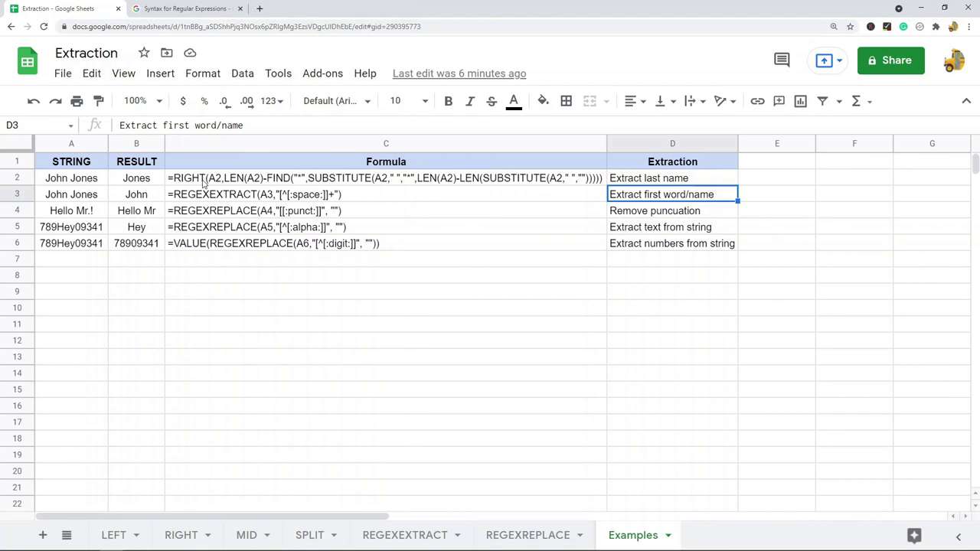
{"action": "left_click", "coordinate": [247, 203]}
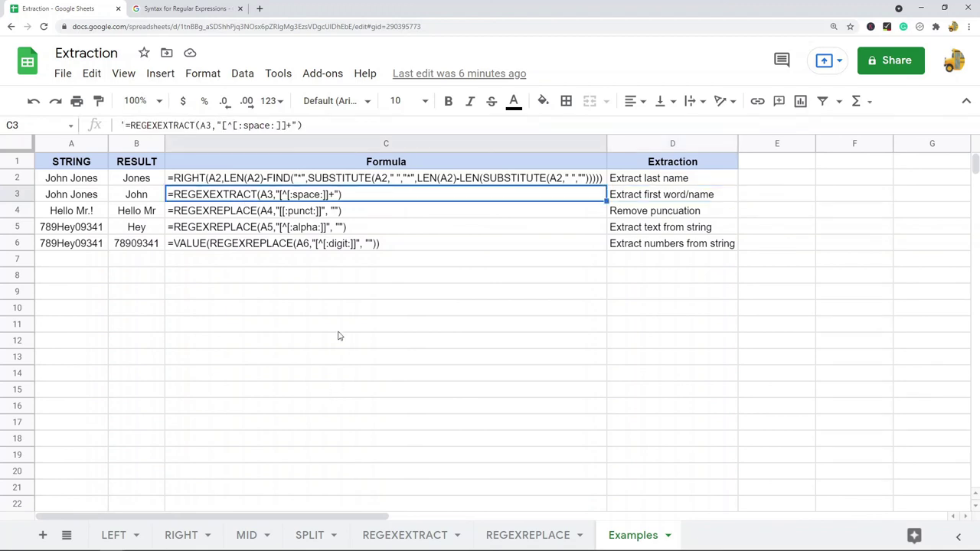
{"action": "left_click", "coordinate": [148, 198]}
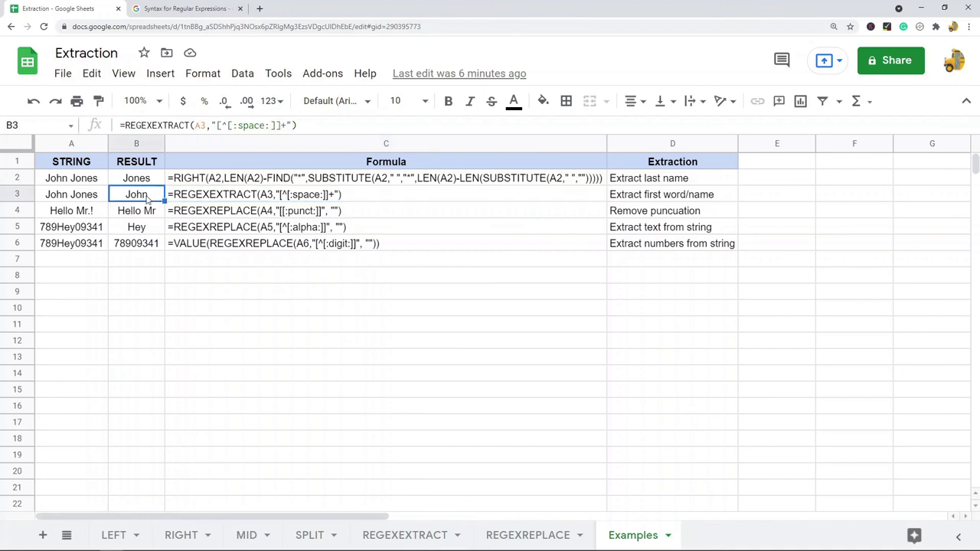
{"action": "left_click", "coordinate": [241, 217]}
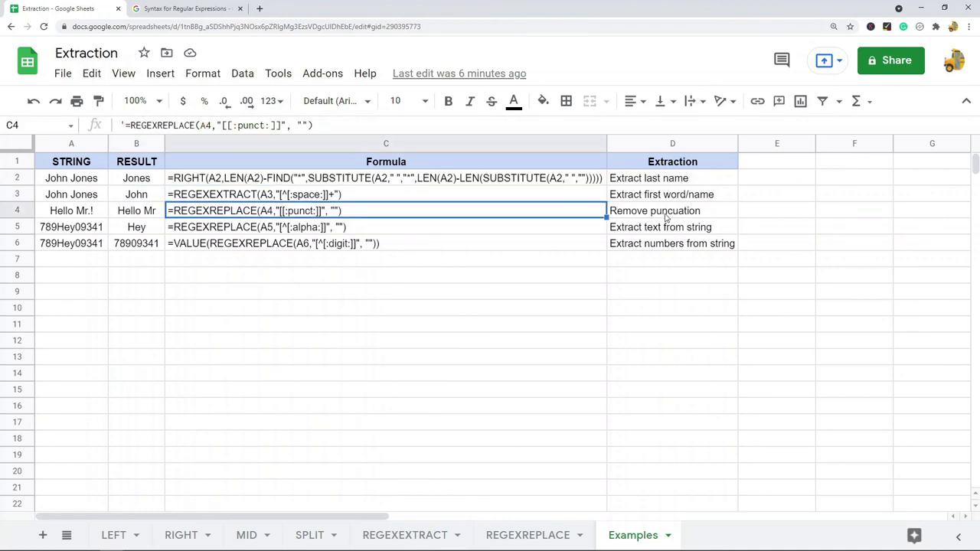
{"action": "left_click", "coordinate": [78, 217]}
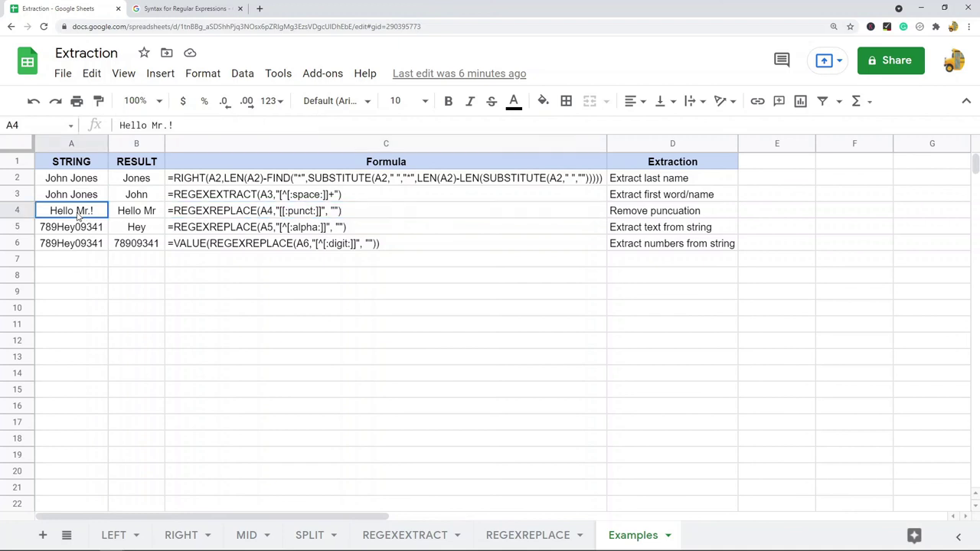
{"action": "left_click", "coordinate": [145, 220]}
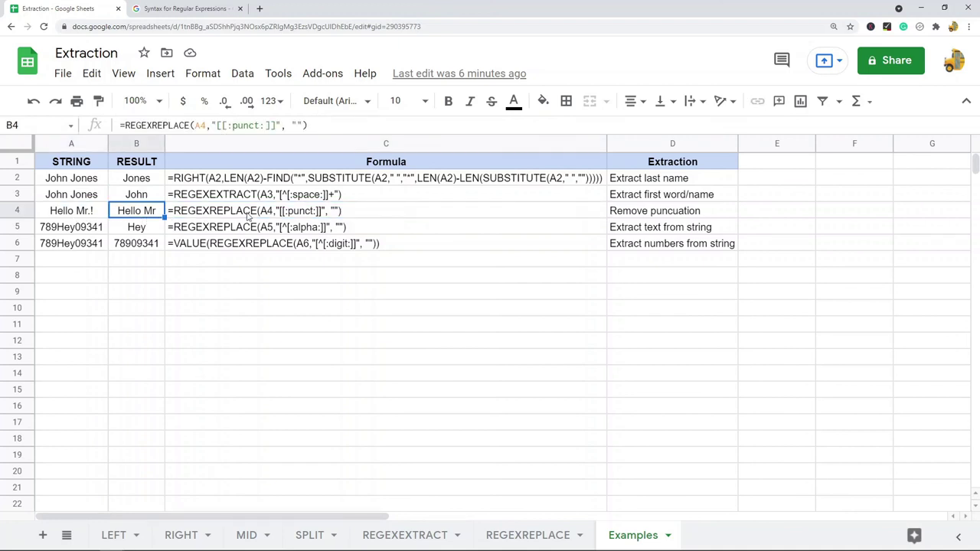
{"action": "left_click", "coordinate": [249, 217]}
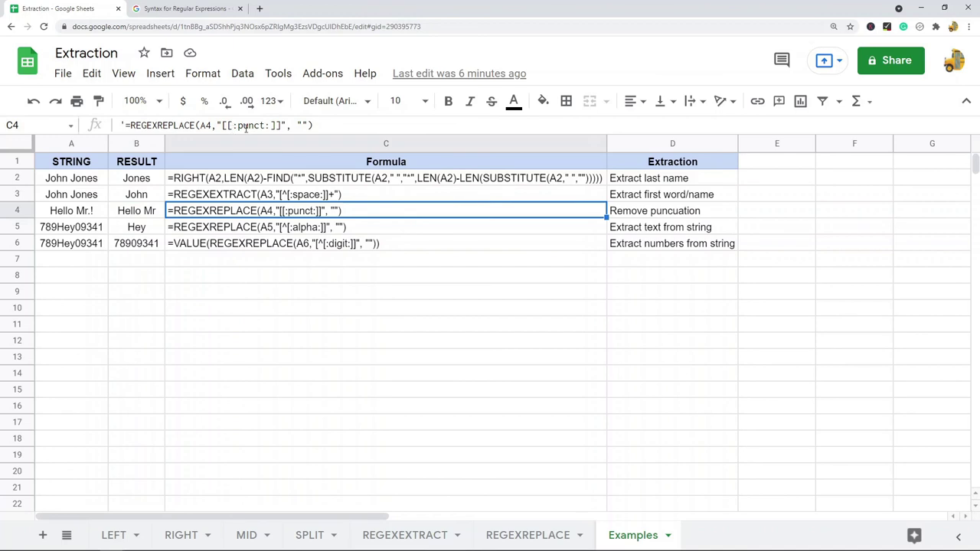
{"action": "left_click", "coordinate": [645, 230]}
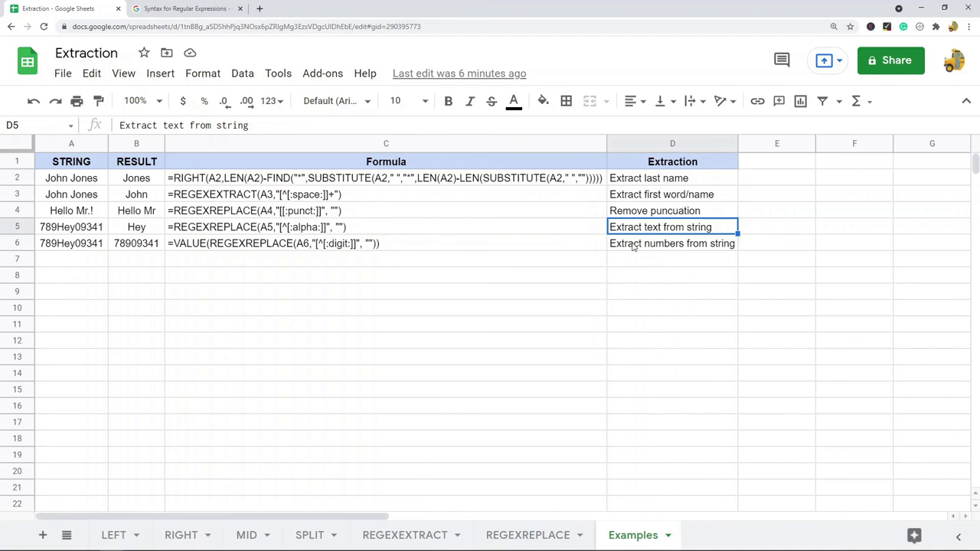
{"action": "left_click", "coordinate": [285, 227]}
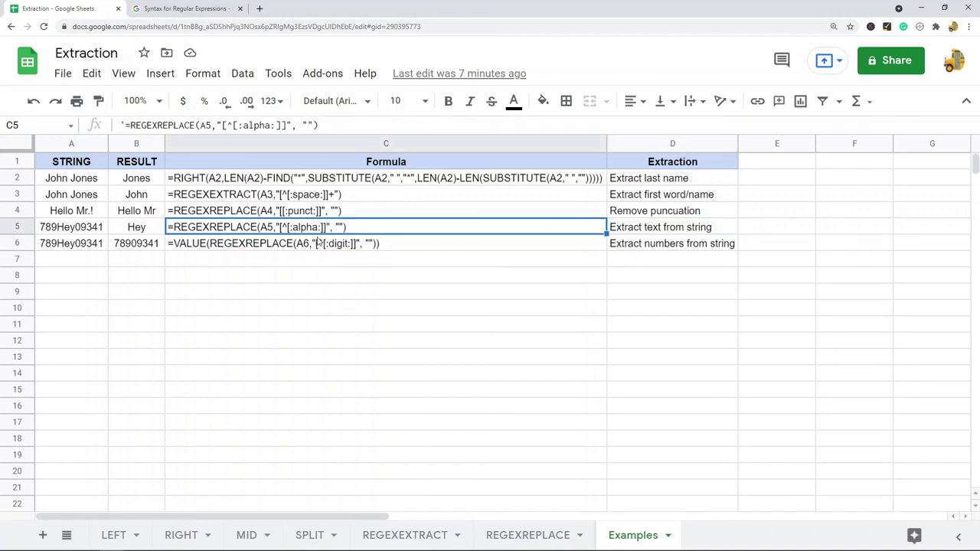
{"action": "left_click", "coordinate": [70, 232]}
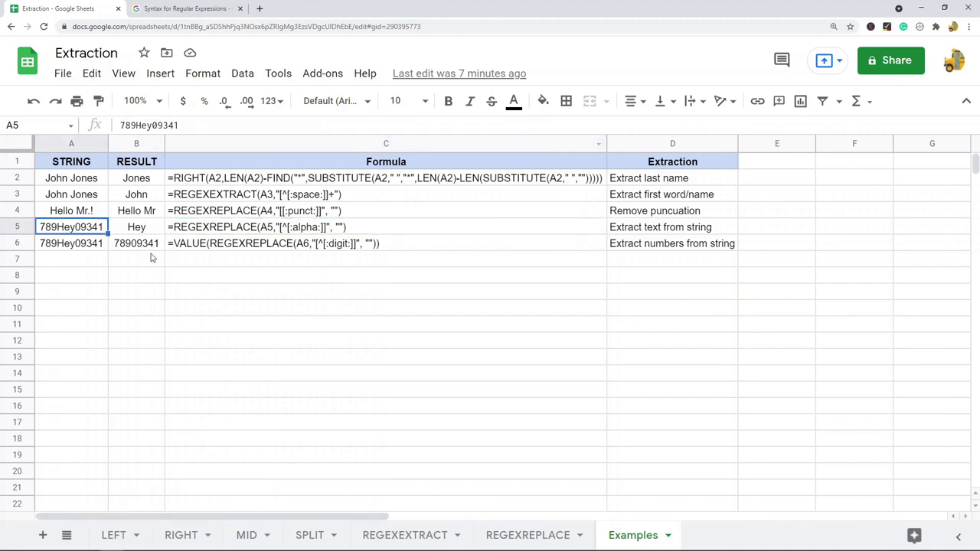
{"action": "left_click", "coordinate": [138, 228]}
{"action": "double_click", "coordinate": [138, 227]}
{"action": "key", "text": "Escape"}
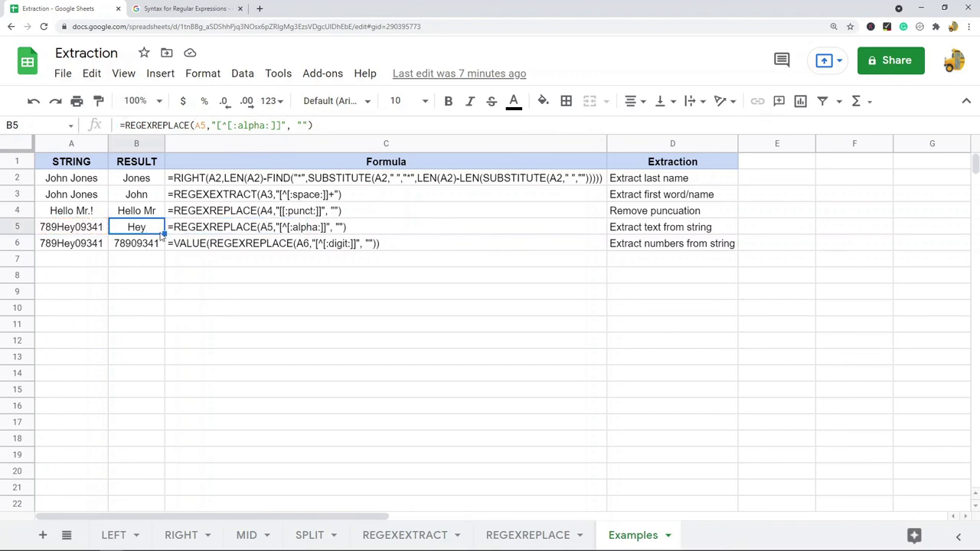
{"action": "left_click", "coordinate": [144, 245]}
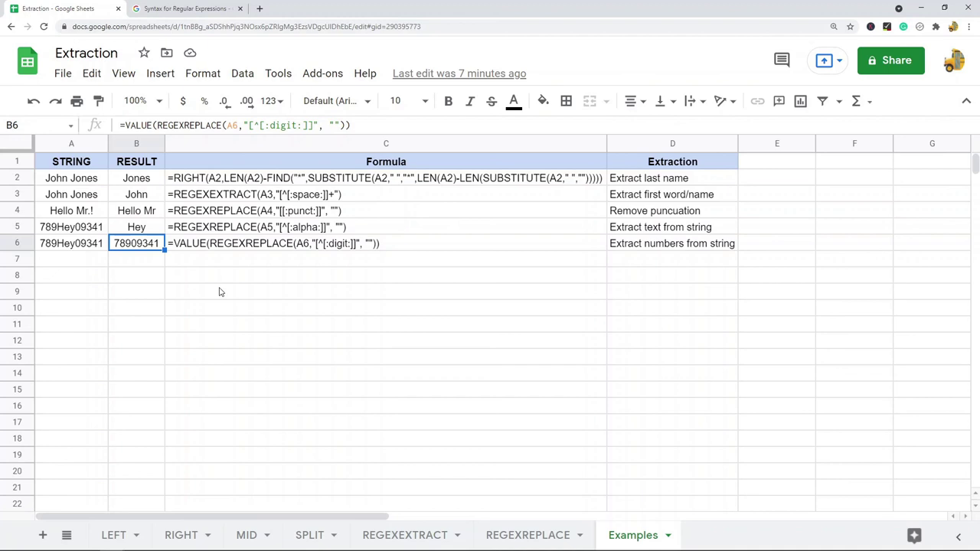
{"action": "left_click", "coordinate": [86, 247]}
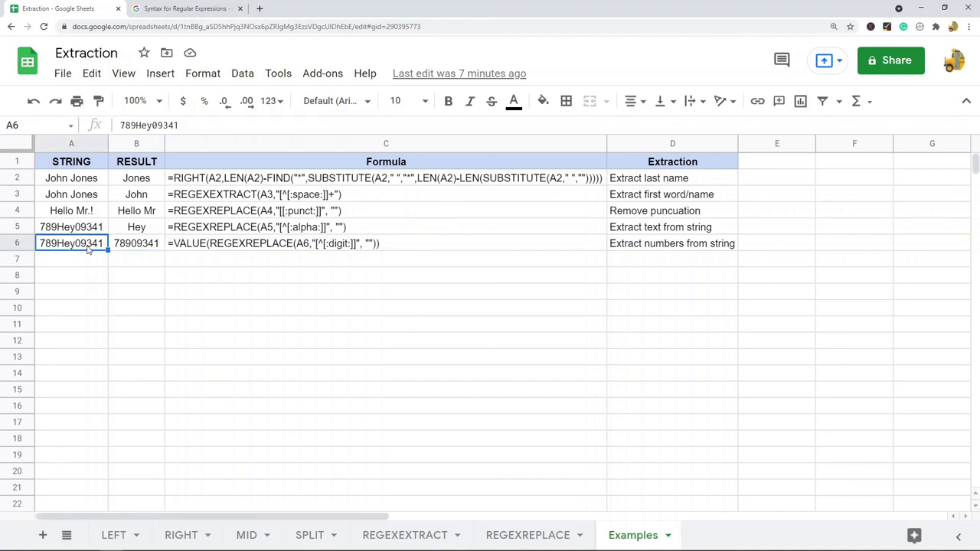
{"action": "left_click", "coordinate": [200, 251]}
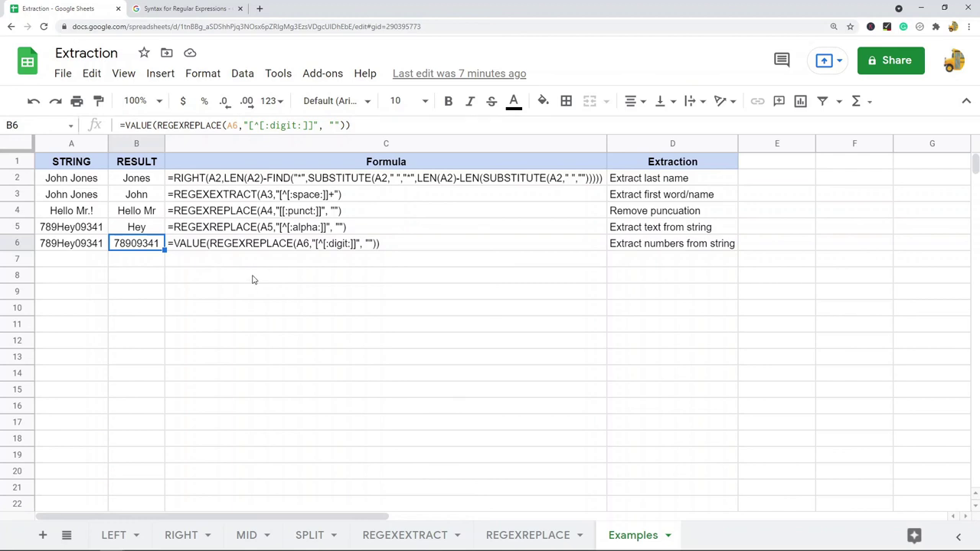
{"action": "left_click", "coordinate": [278, 184]}
{"action": "left_click", "coordinate": [298, 200]}
{"action": "left_click", "coordinate": [298, 215]}
{"action": "left_click", "coordinate": [298, 232]}
{"action": "left_click", "coordinate": [298, 243]}
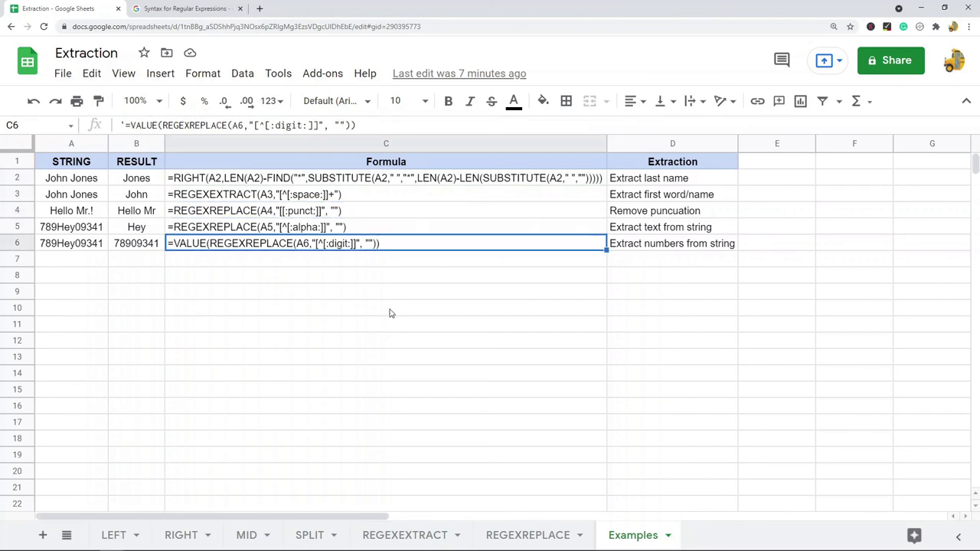